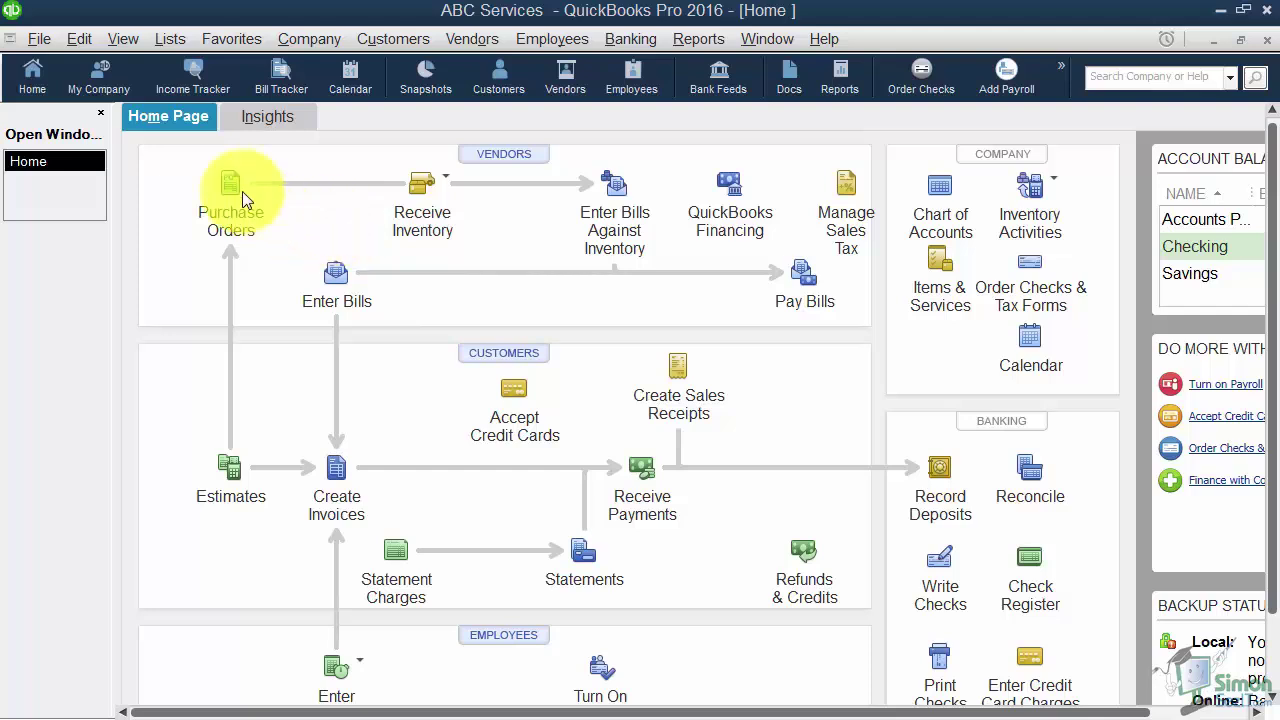
Step: Close the current company, open the sample product-based business file, and maximize its Home window
{"action": "left_click", "coordinate": [41, 39]}
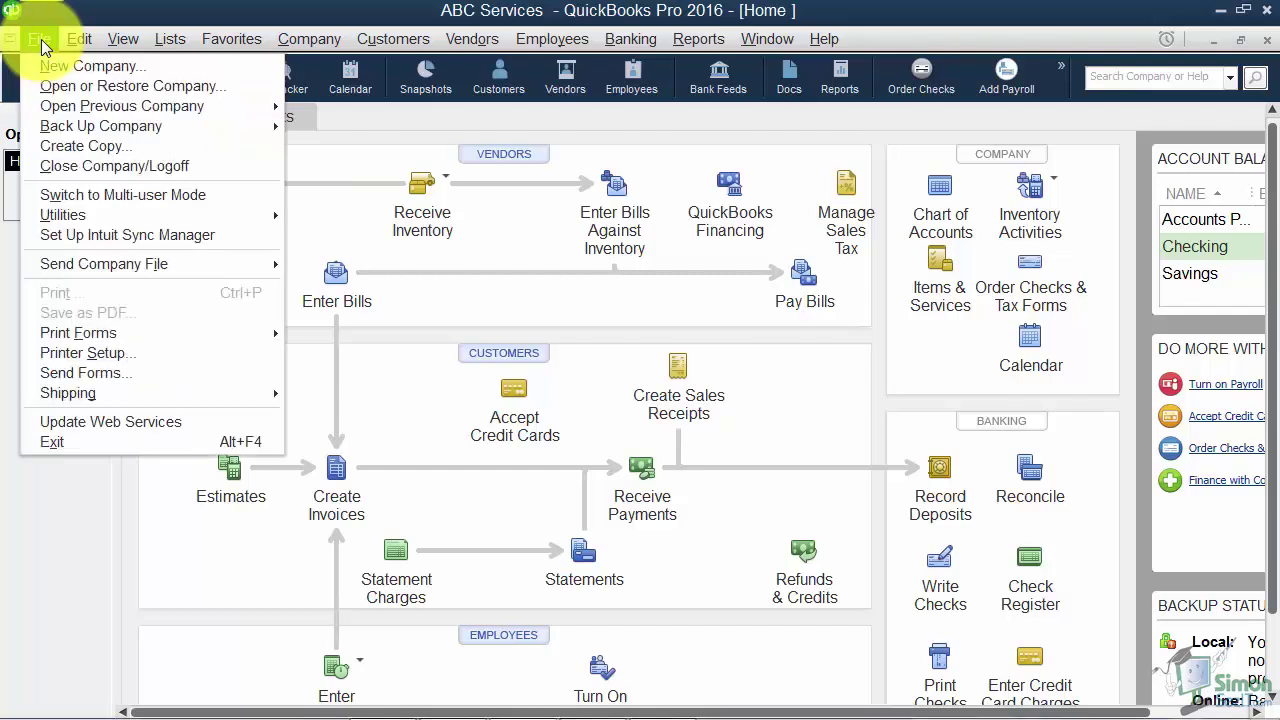
{"action": "left_click", "coordinate": [82, 167]}
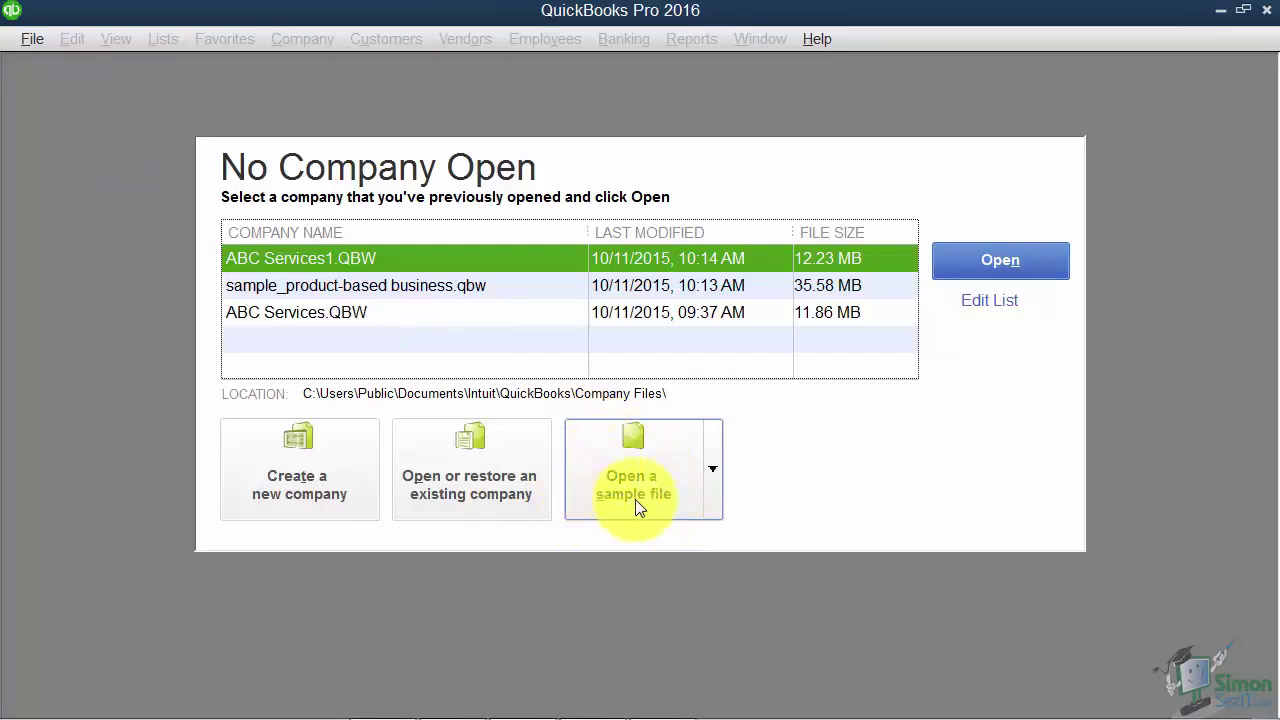
{"action": "left_click", "coordinate": [713, 476]}
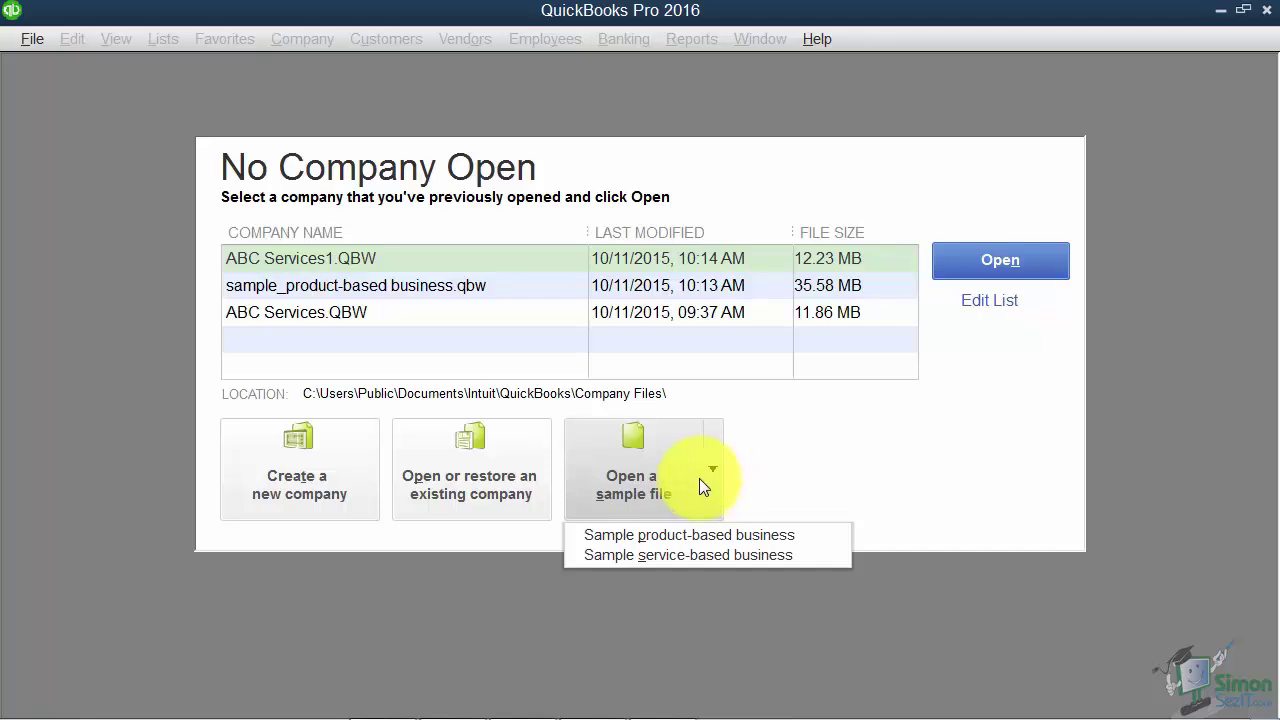
{"action": "left_click", "coordinate": [660, 540]}
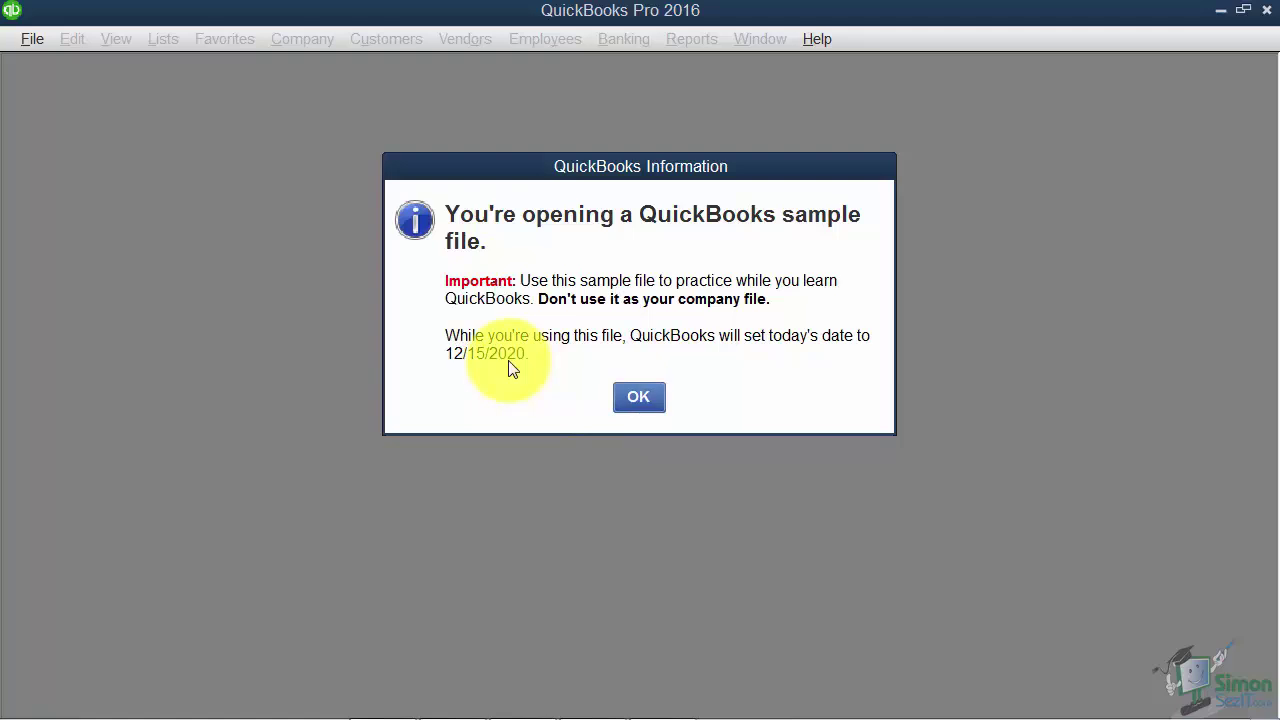
{"action": "left_click", "coordinate": [634, 404]}
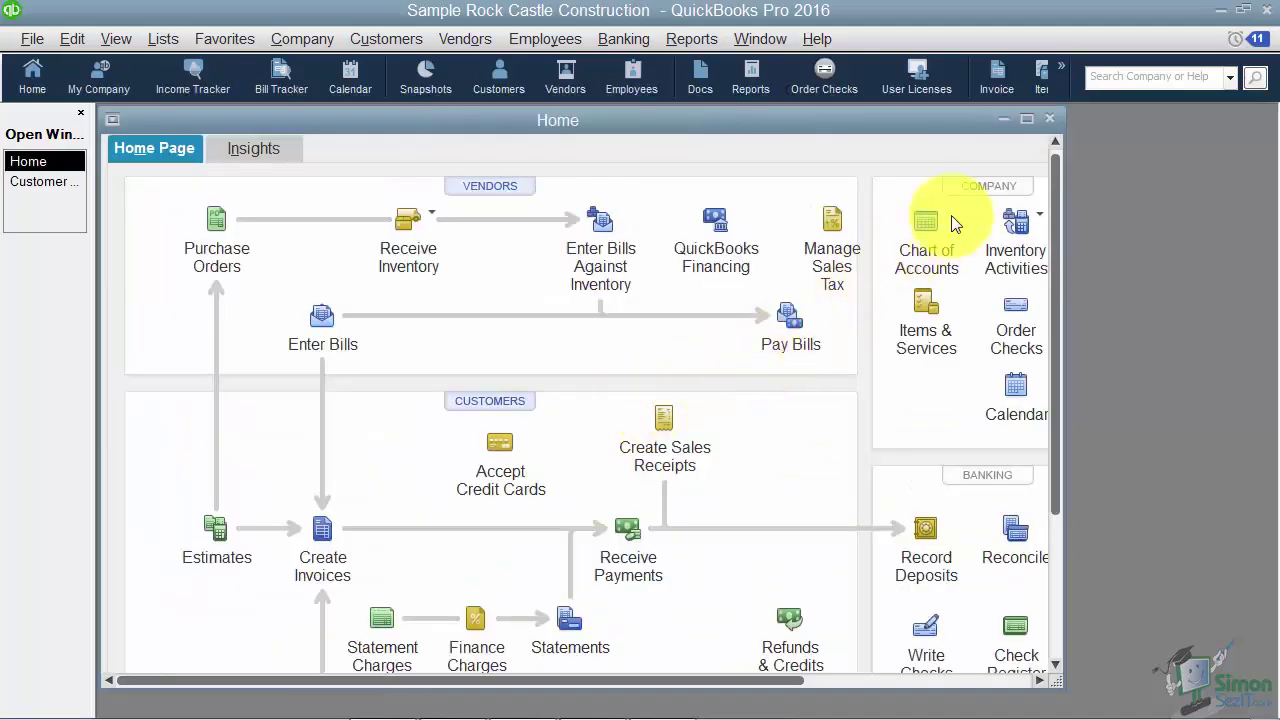
{"action": "left_click", "coordinate": [1027, 120]}
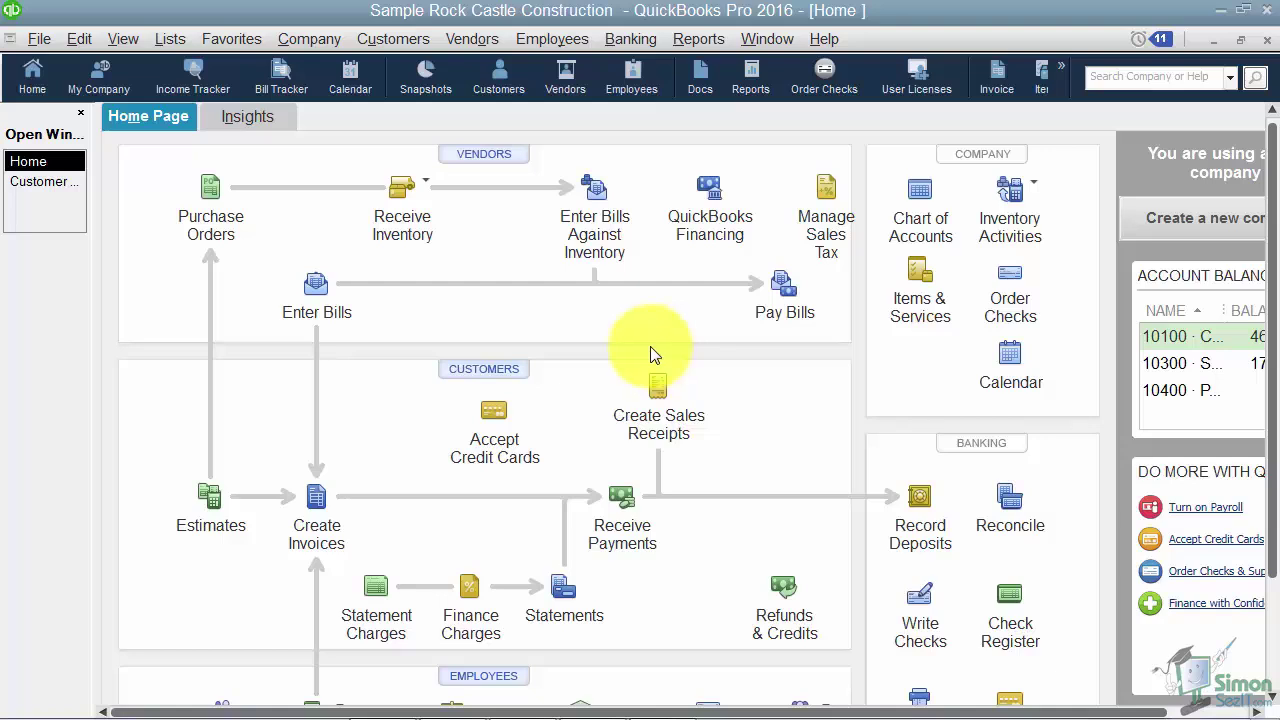
Step: In the Customer Center, widen the customer list's Name column and sort the list by the Attach column
{"action": "left_click", "coordinate": [482, 375]}
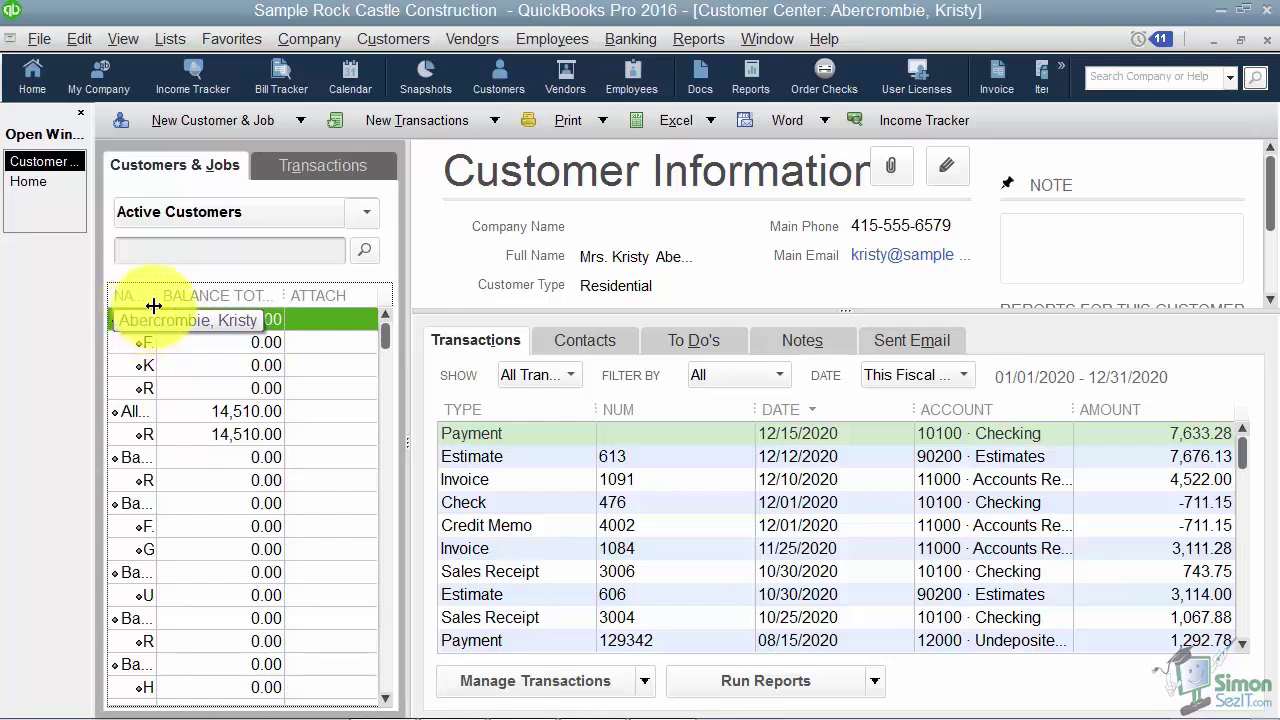
{"action": "left_click_drag", "start_coordinate": [155, 297], "coordinate": [270, 297]}
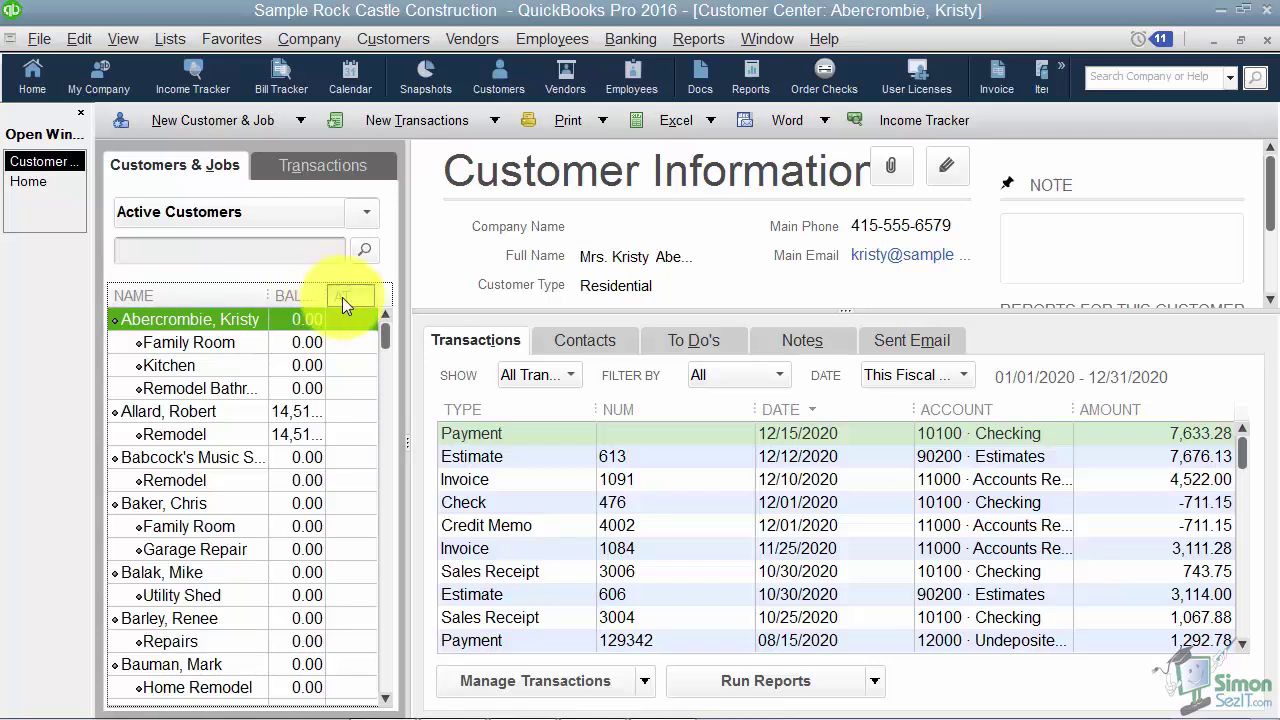
{"action": "left_click", "coordinate": [356, 297]}
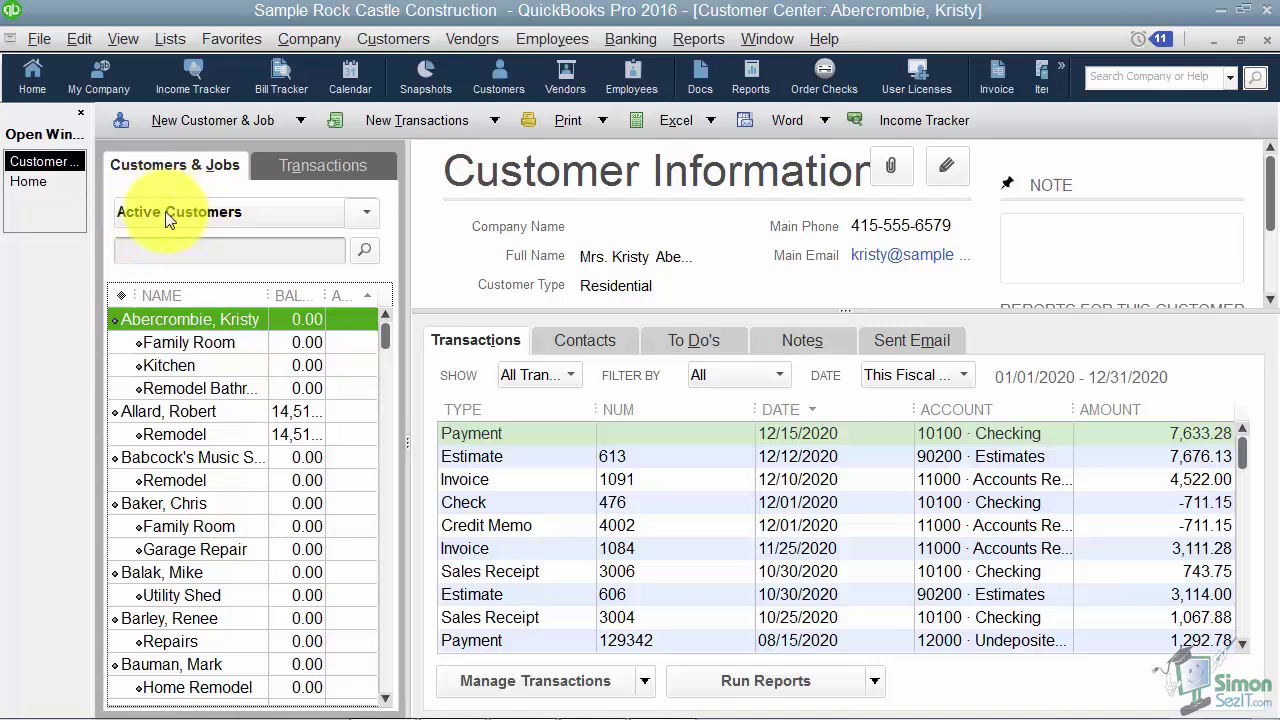
Step: Check the customer filter choices, keeping Active Customers, and view the customer list at full width before collapsing it again
{"action": "left_click", "coordinate": [241, 212]}
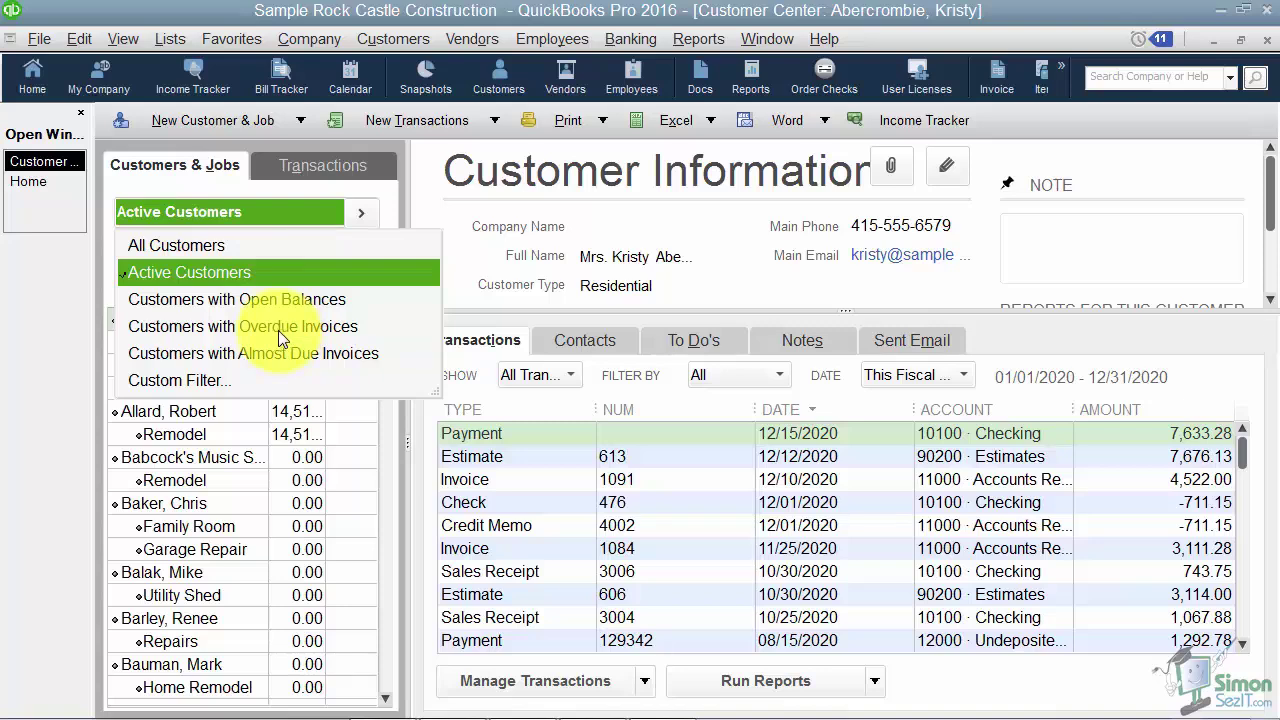
{"action": "left_click", "coordinate": [245, 272]}
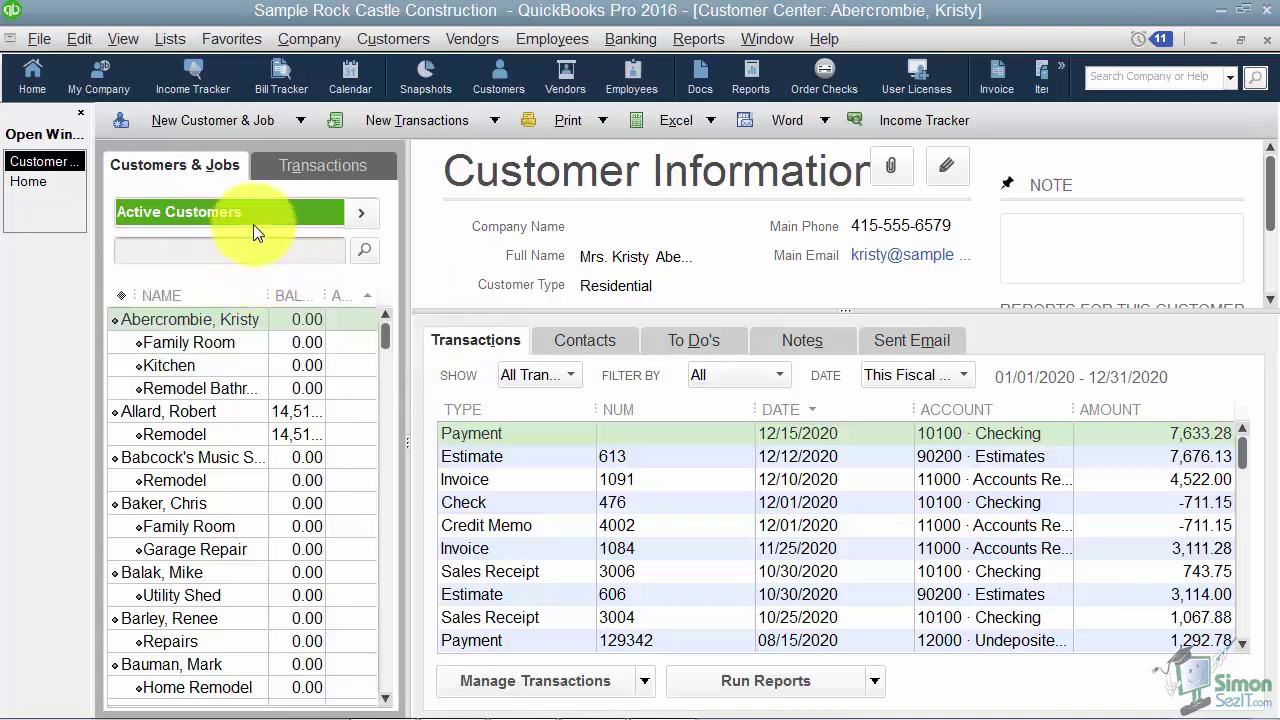
{"action": "left_click", "coordinate": [359, 214]}
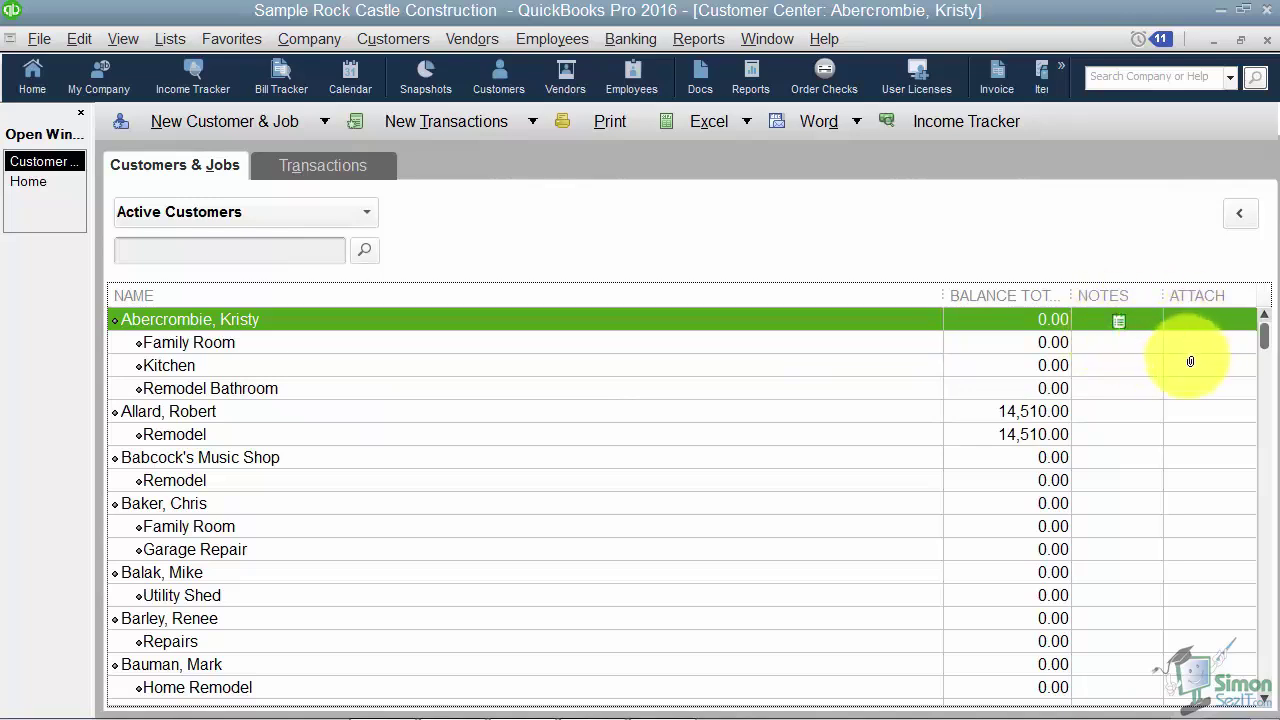
{"action": "left_click", "coordinate": [1237, 218]}
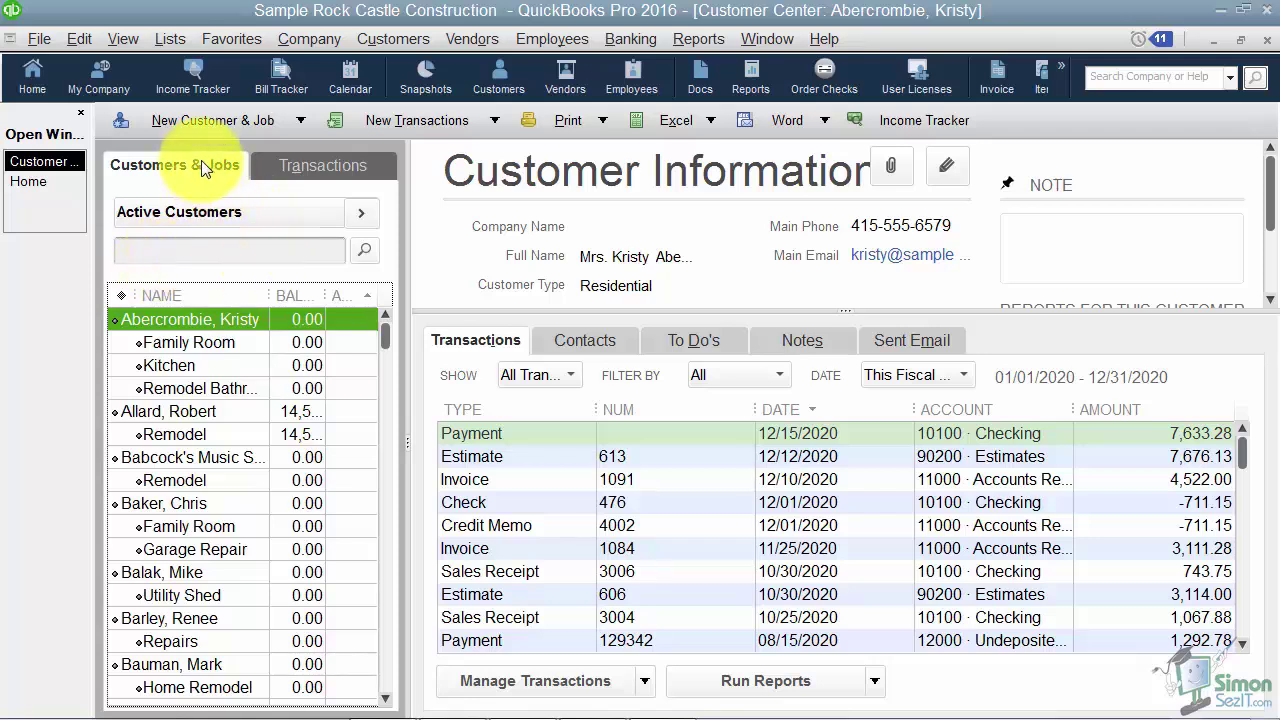
Step: View the Estimates listed by transaction type across all customers and return to the Customers & Jobs list
{"action": "left_click", "coordinate": [313, 163]}
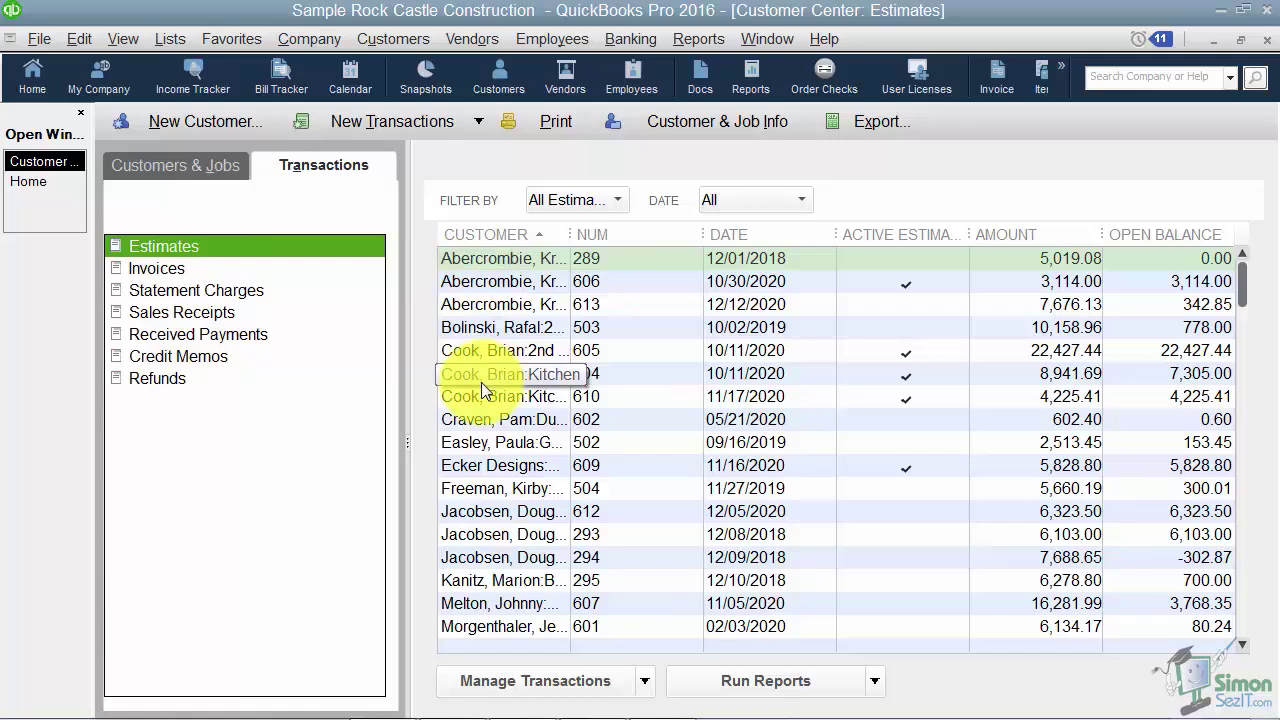
{"action": "left_click", "coordinate": [210, 161]}
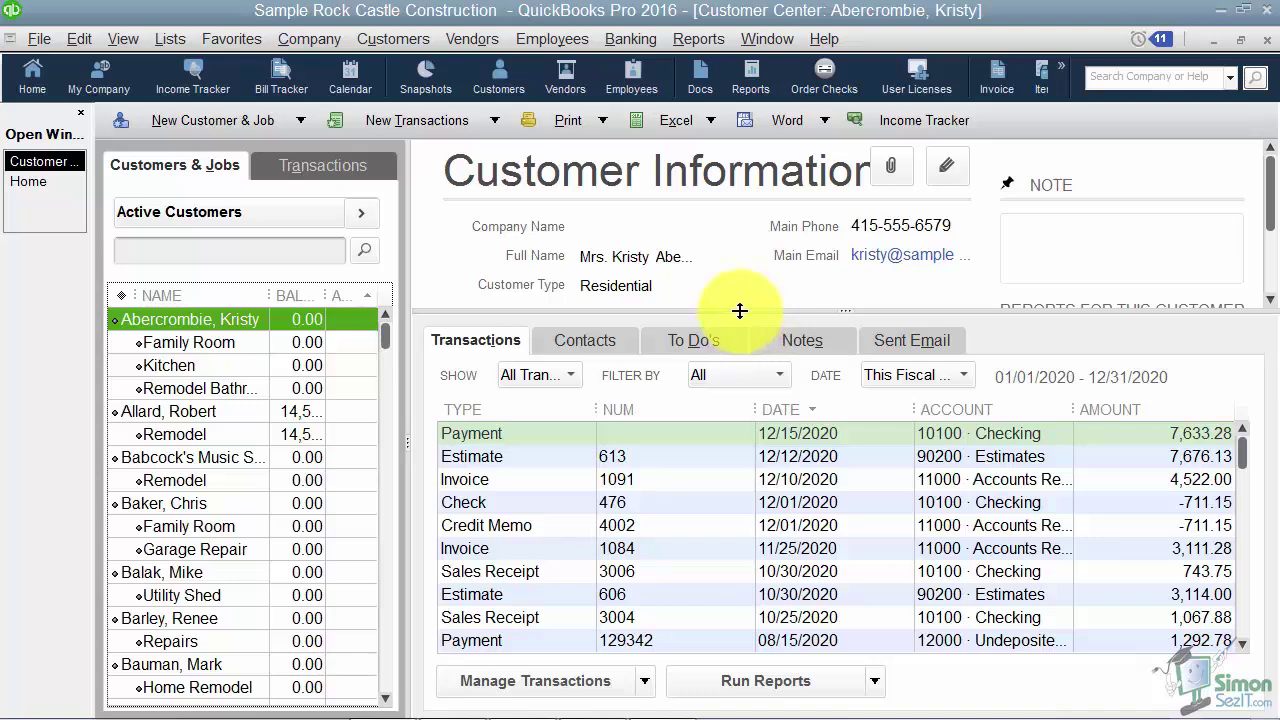
Step: Enlarge the customer information area to examine the full details and report links, and shrink it back to reveal the transactions
{"action": "left_click_drag", "start_coordinate": [738, 313], "coordinate": [767, 492]}
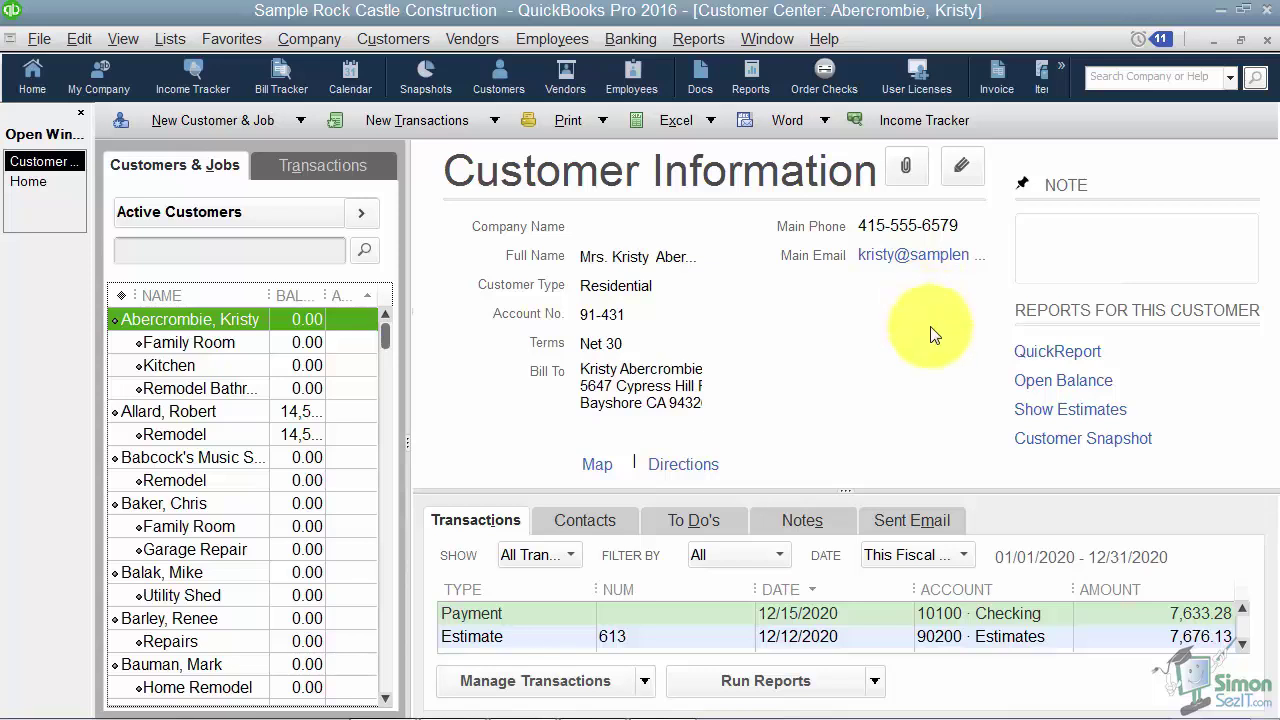
{"action": "mouse_move", "coordinate": [1036, 233]}
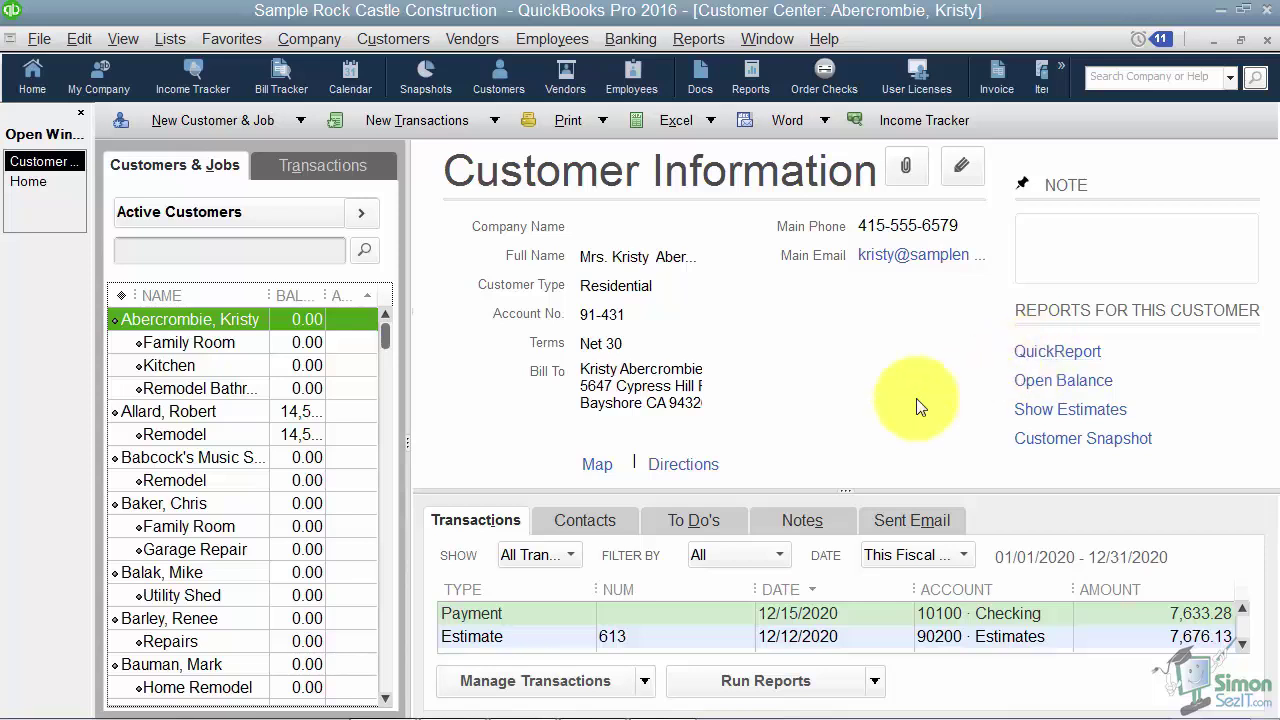
{"action": "left_click_drag", "start_coordinate": [880, 492], "coordinate": [891, 297]}
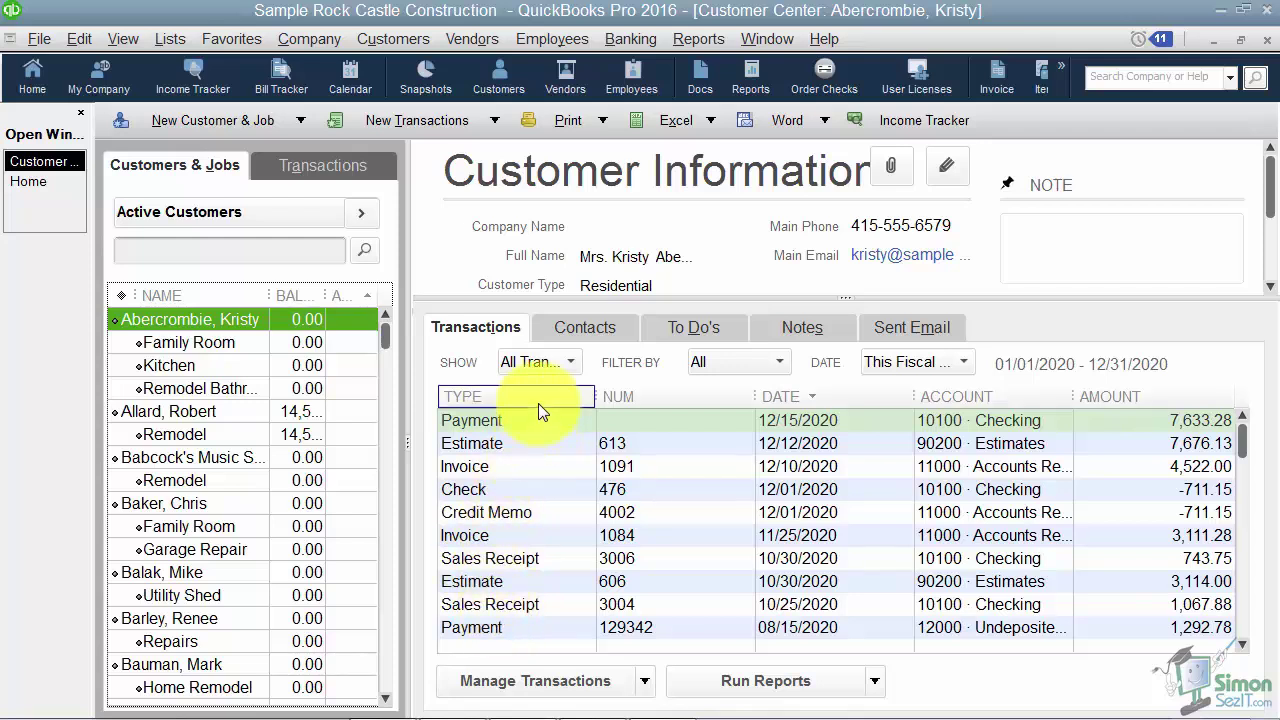
Step: Examine the type and date filter choices of the customer's transactions, keeping All Transactions and This Fiscal Year
{"action": "left_click", "coordinate": [575, 365]}
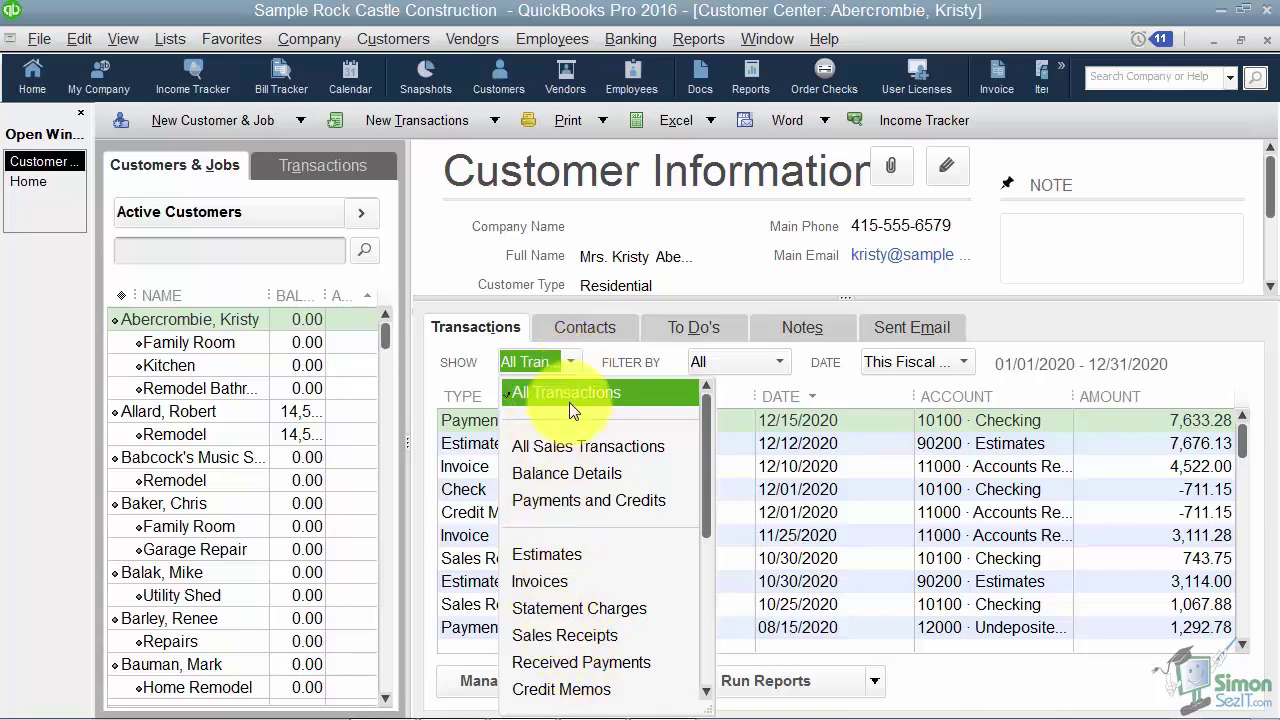
{"action": "left_click", "coordinate": [609, 360]}
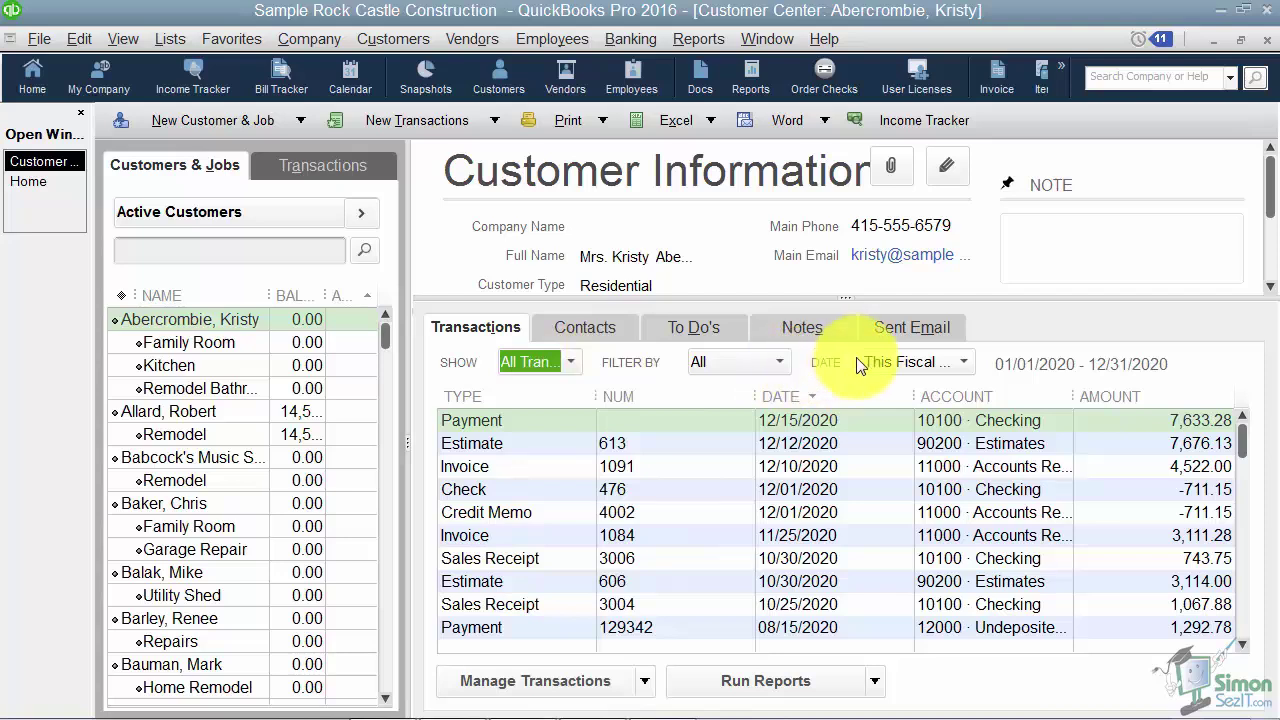
{"action": "left_click", "coordinate": [966, 366]}
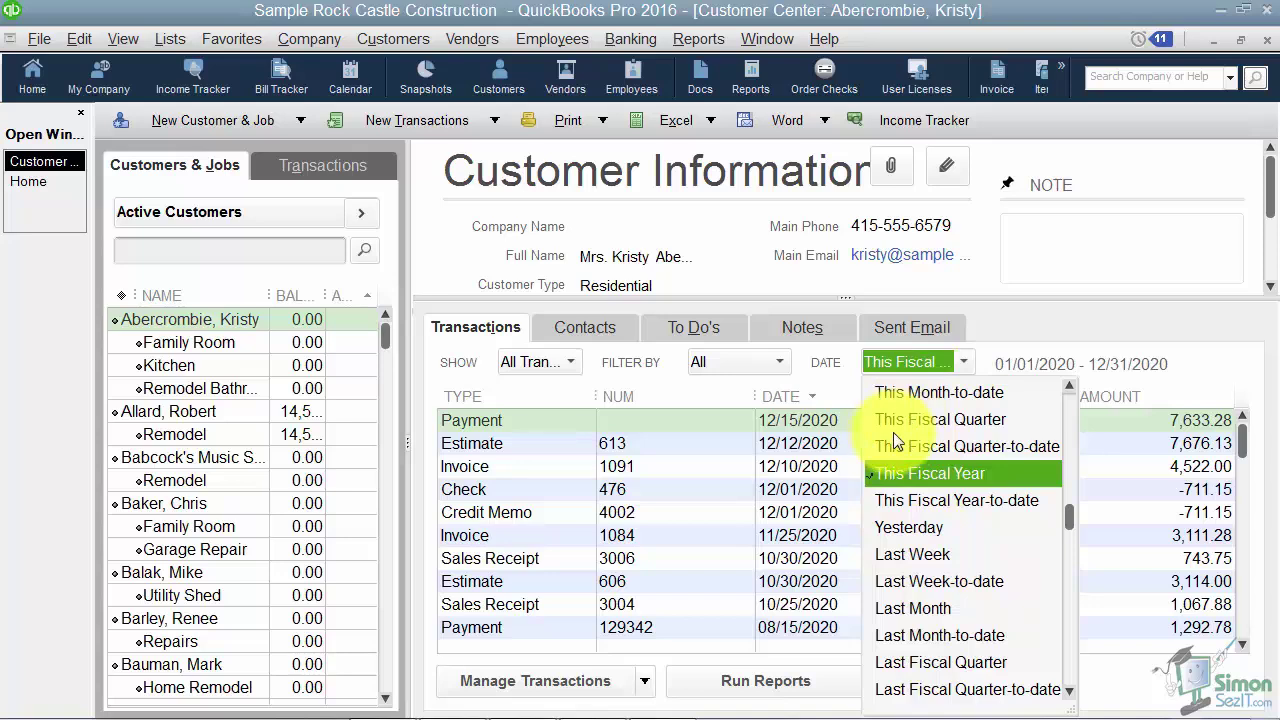
{"action": "left_click", "coordinate": [990, 330]}
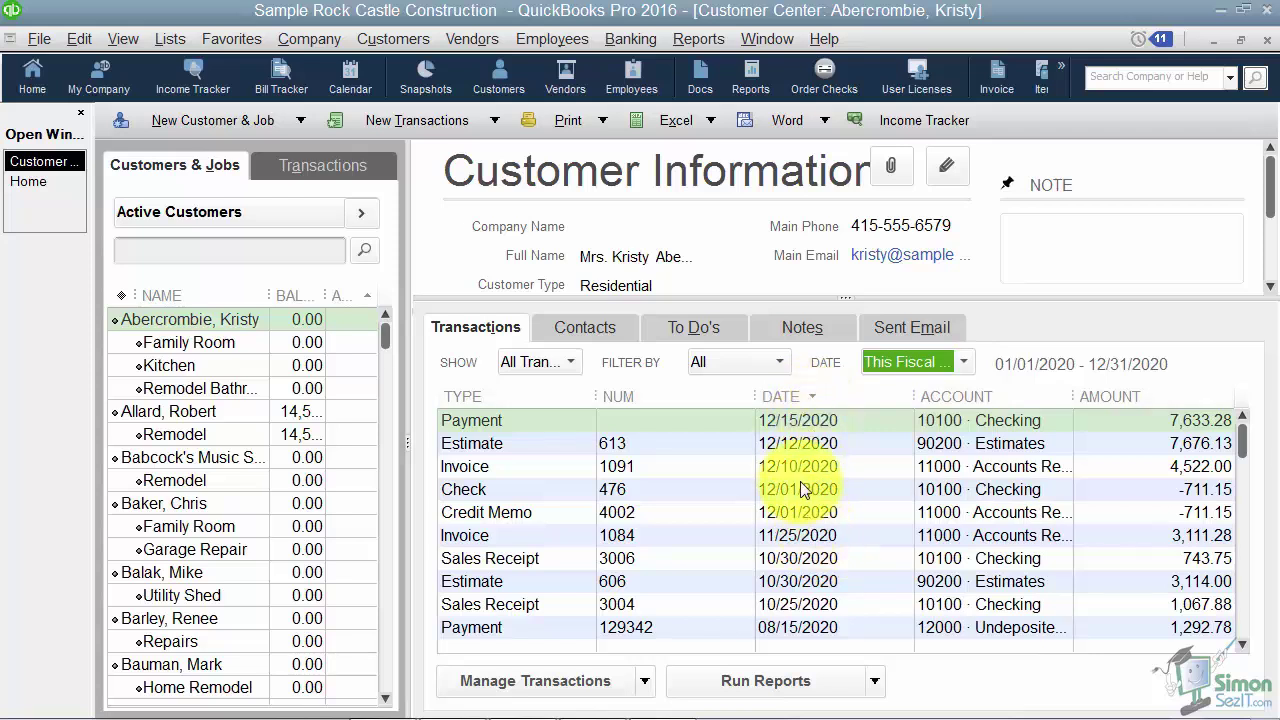
{"action": "left_click", "coordinate": [813, 397]}
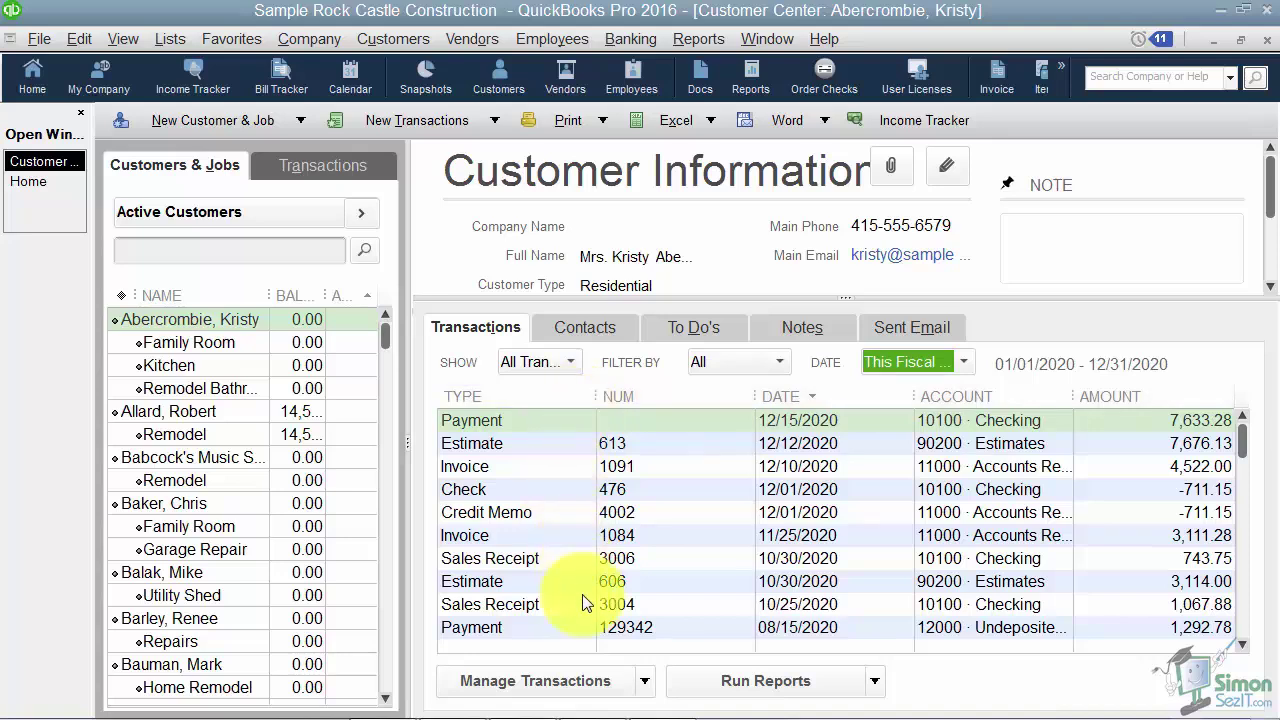
Step: Examine the options for managing the customer's transactions and for running reports on them
{"action": "left_click", "coordinate": [645, 684]}
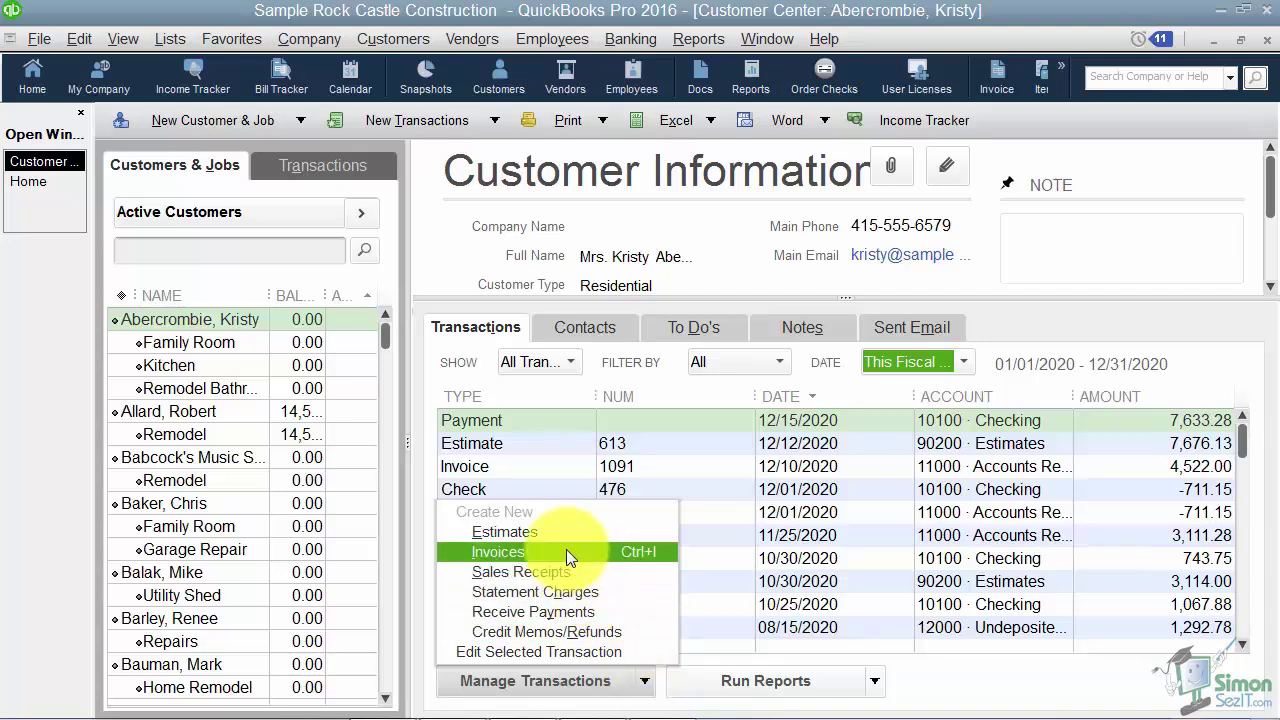
{"action": "left_click", "coordinate": [662, 697]}
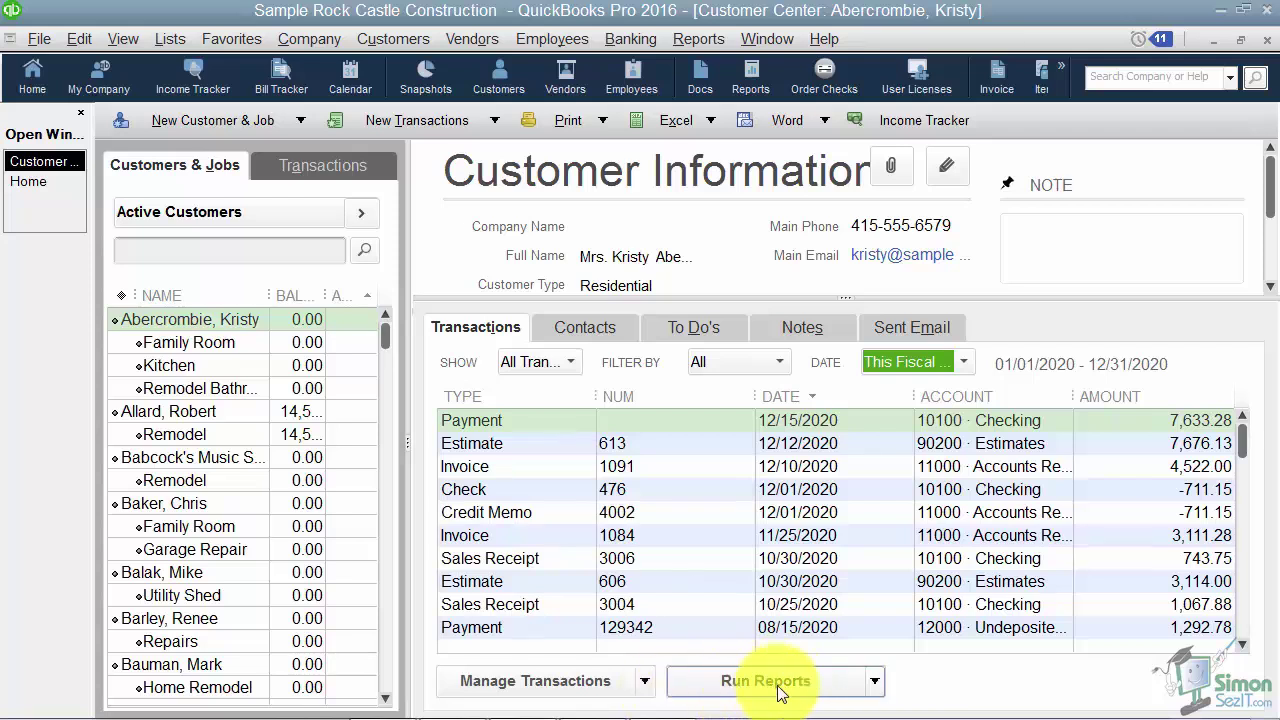
{"action": "left_click", "coordinate": [874, 684]}
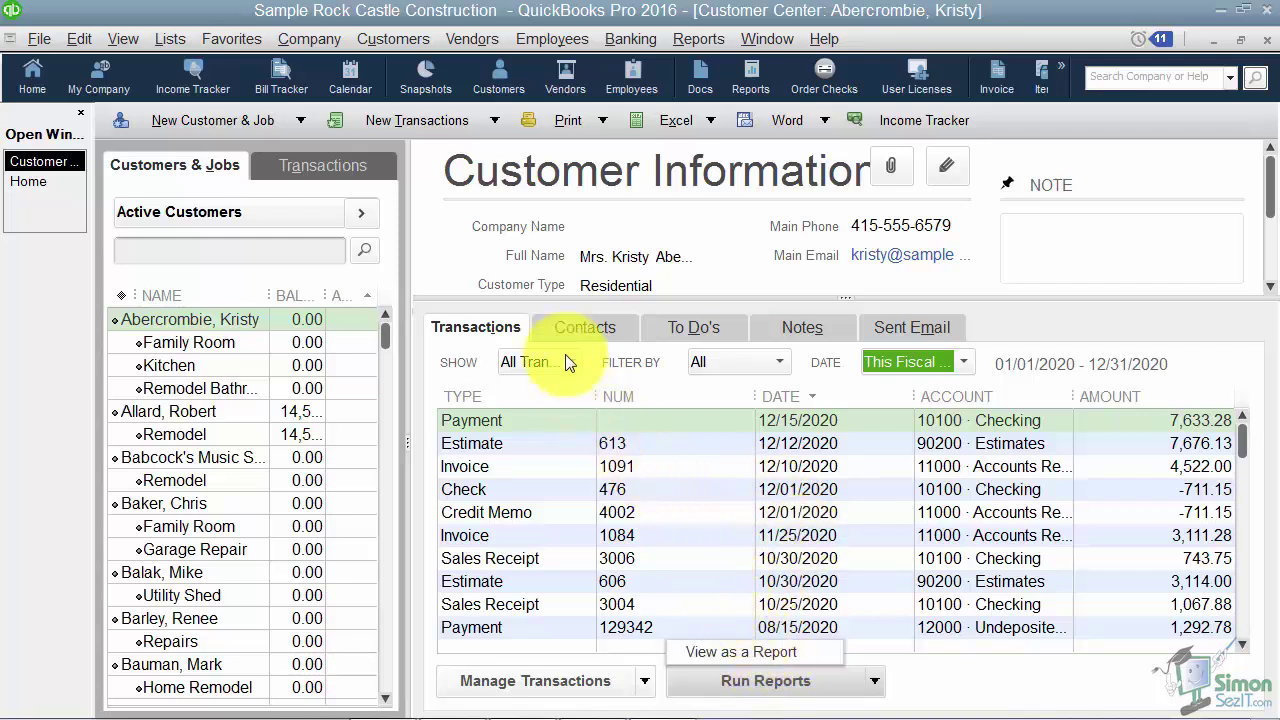
Step: View the selected customer's contacts and the available options for managing them
{"action": "left_click", "coordinate": [576, 327]}
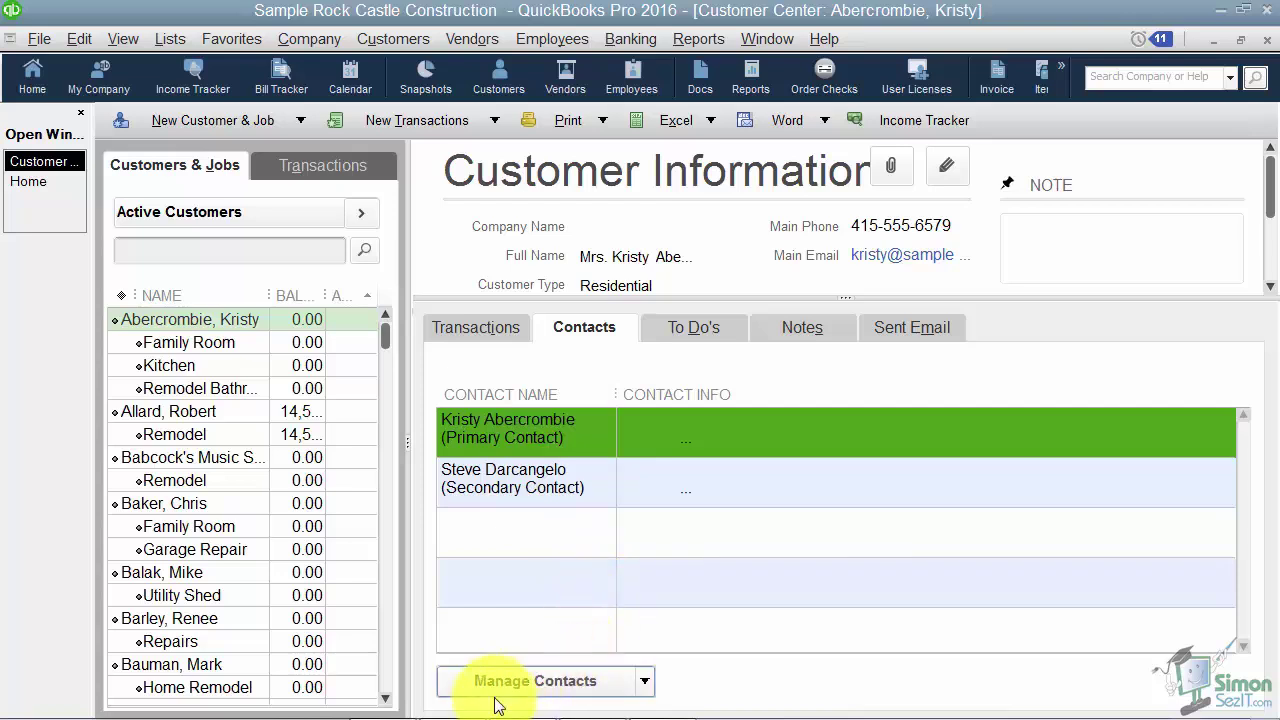
{"action": "left_click", "coordinate": [645, 682]}
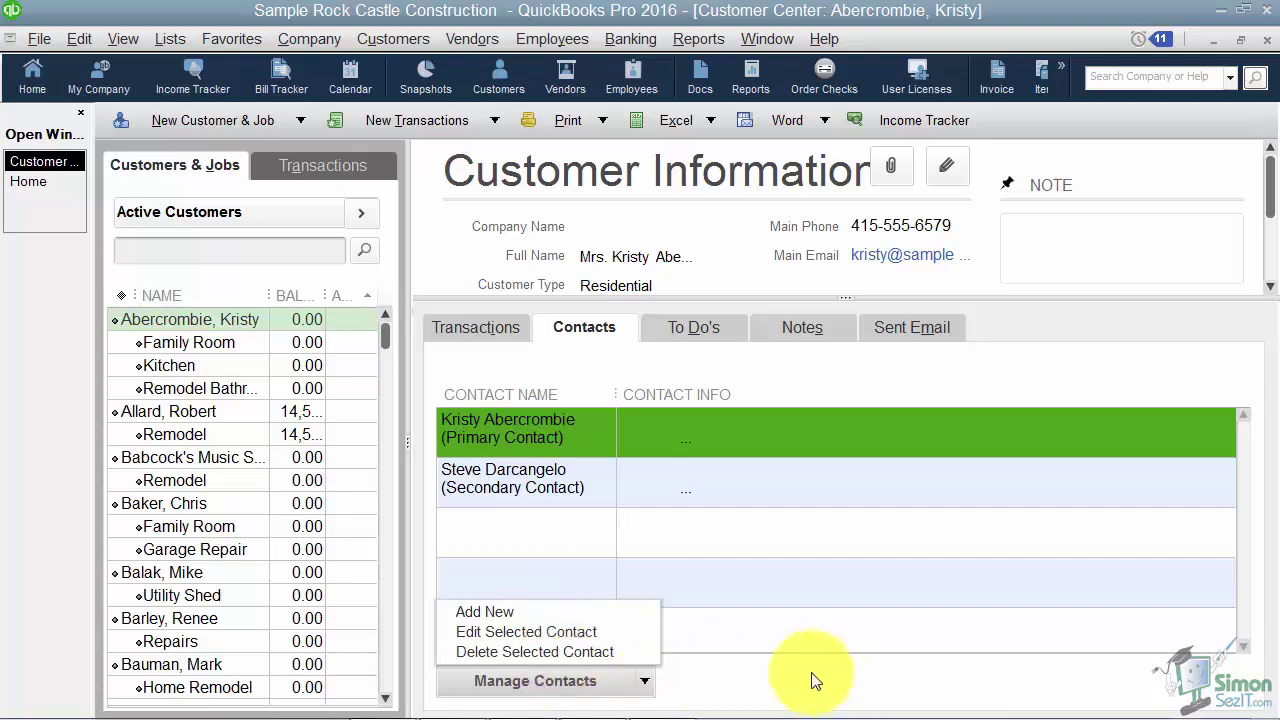
{"action": "left_click", "coordinate": [780, 682]}
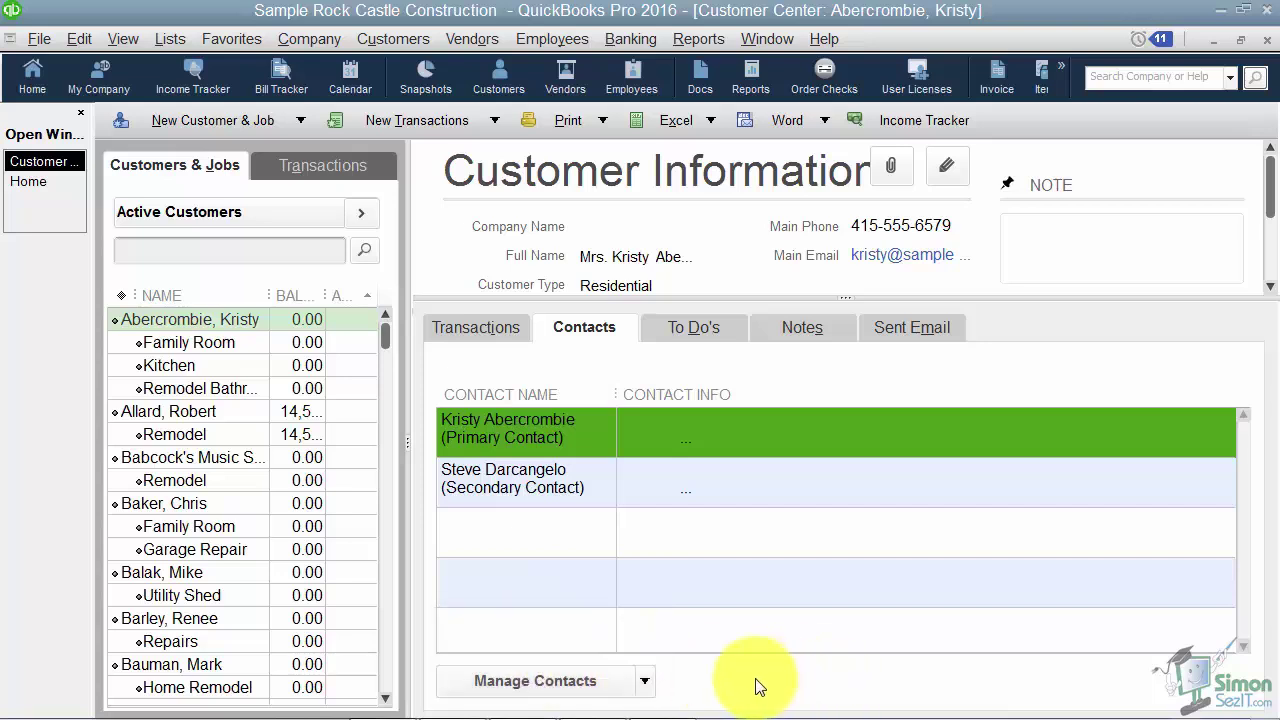
Step: View the customer's To Do's and examine their type filter choices, management options and report options
{"action": "left_click", "coordinate": [695, 330]}
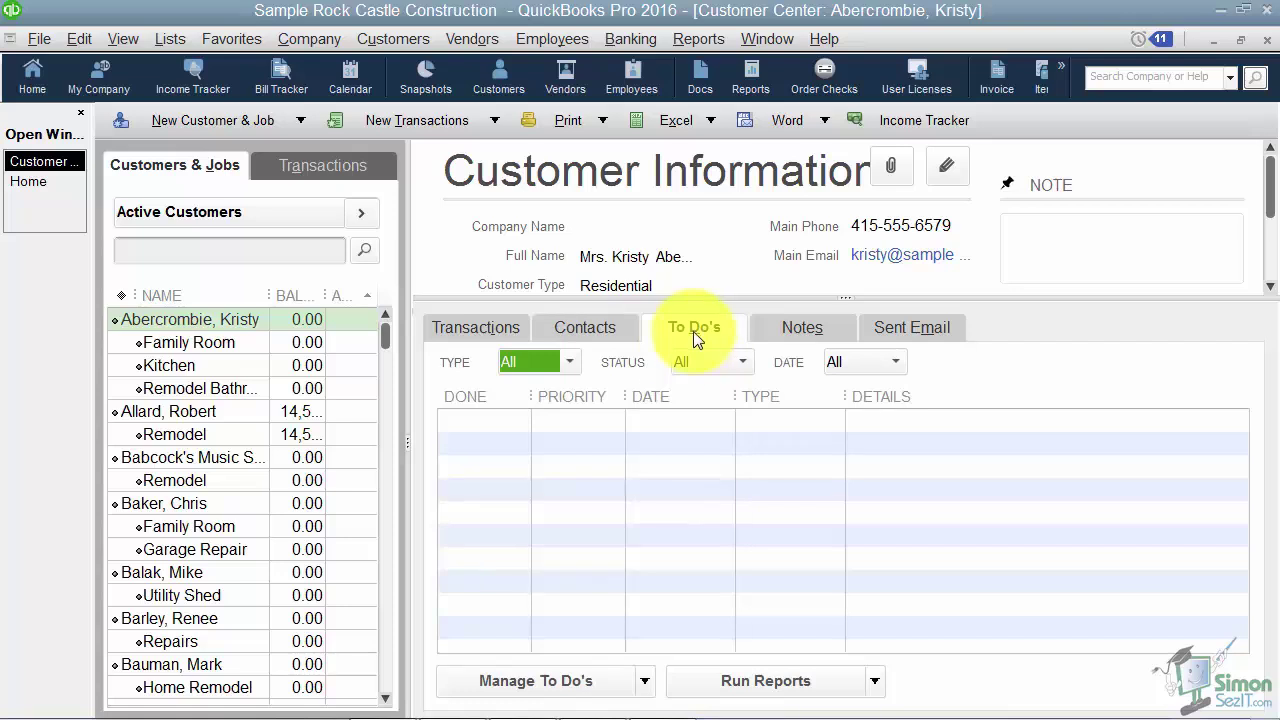
{"action": "left_click", "coordinate": [569, 365]}
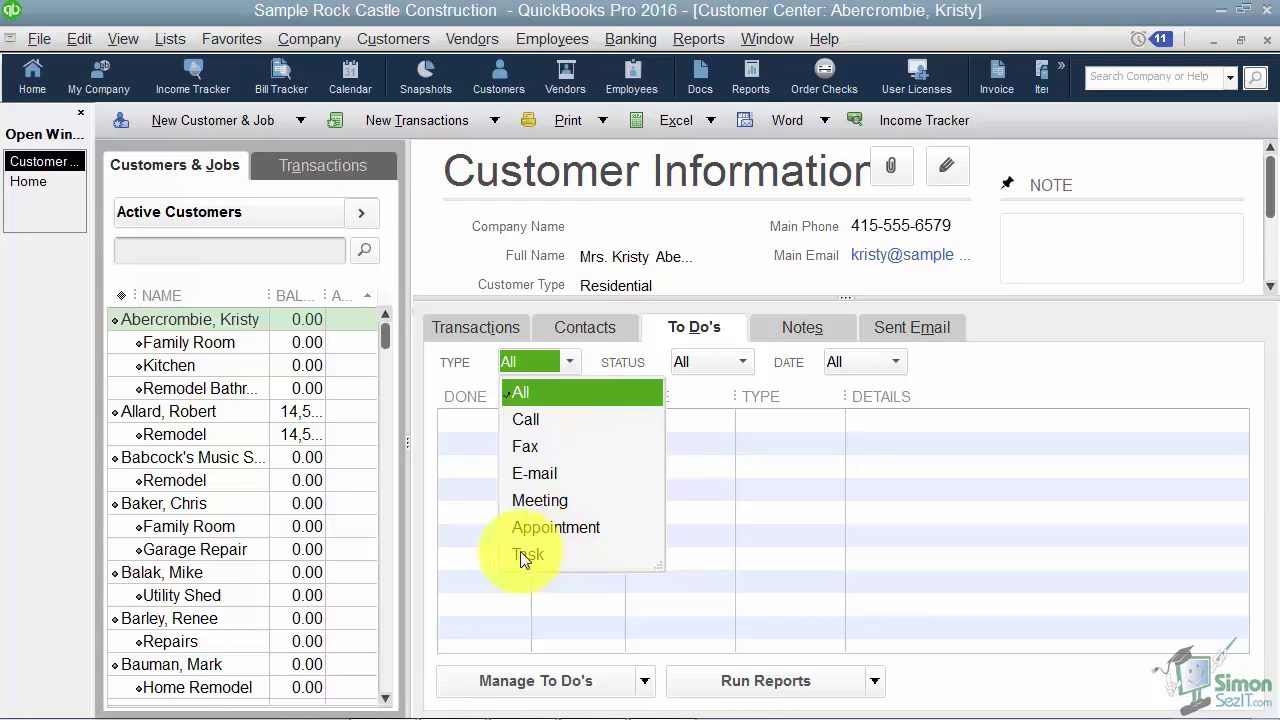
{"action": "left_click", "coordinate": [480, 417]}
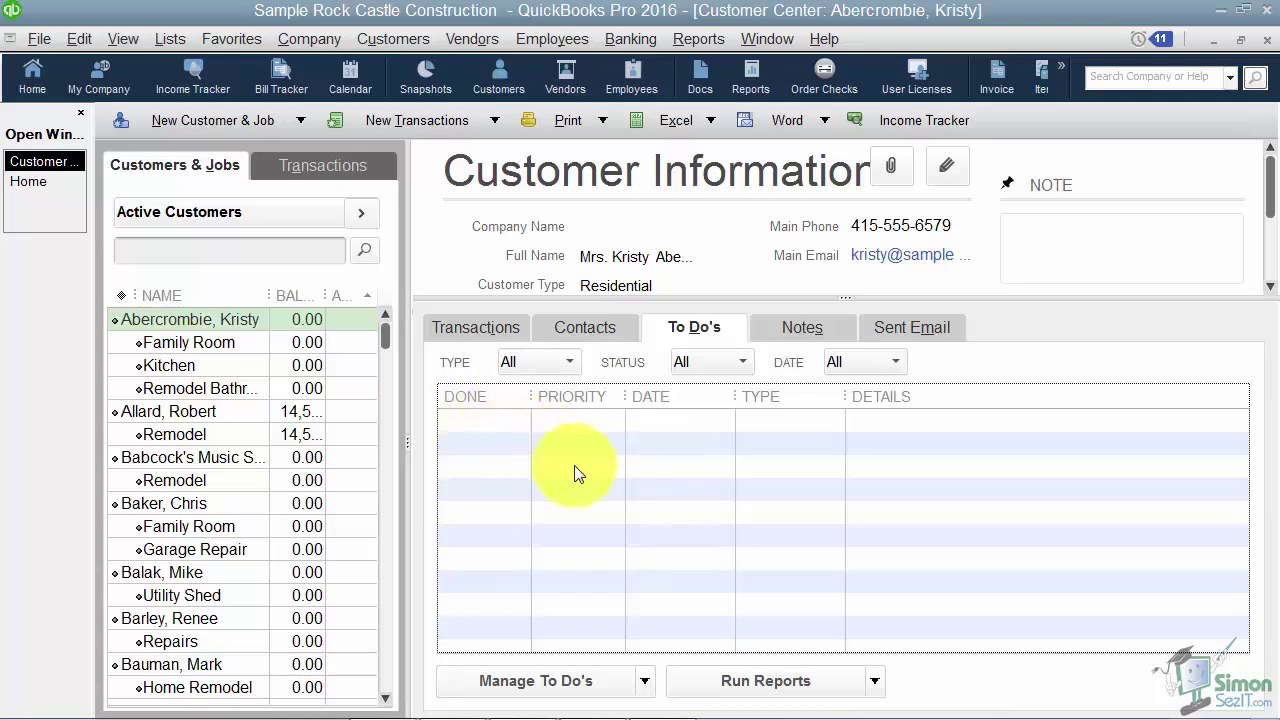
{"action": "left_click", "coordinate": [644, 684]}
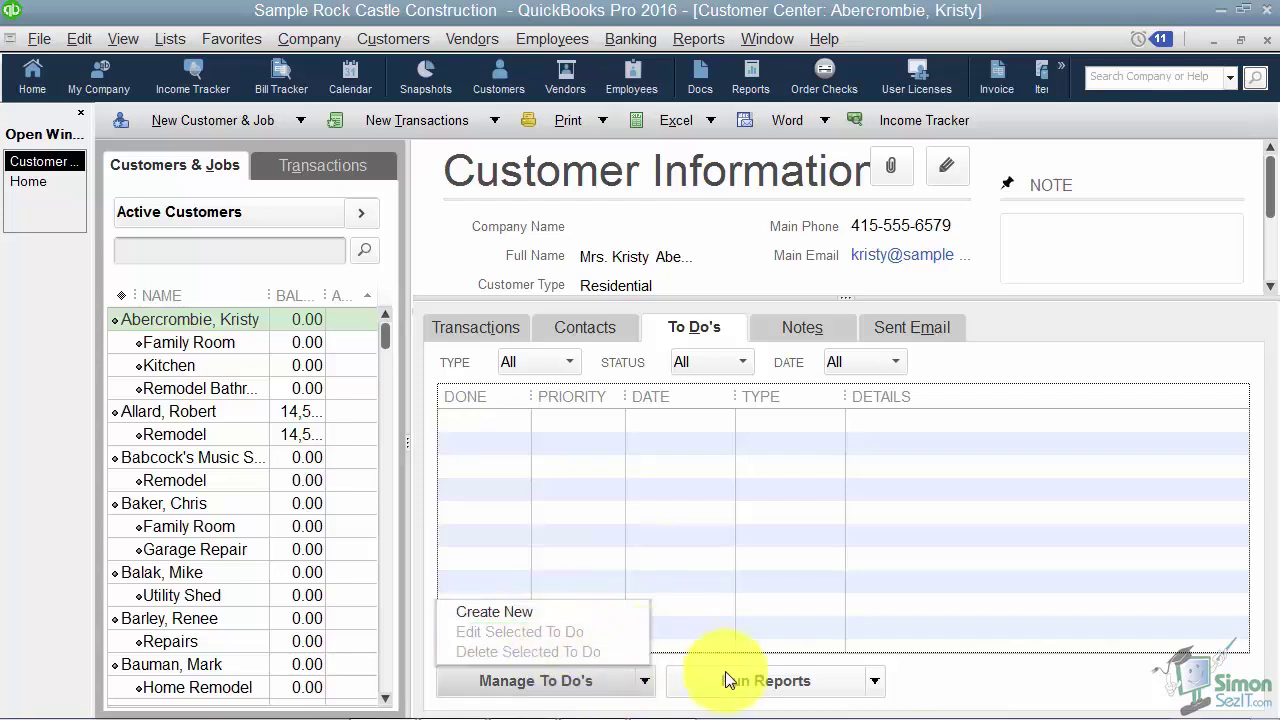
{"action": "left_click", "coordinate": [875, 684]}
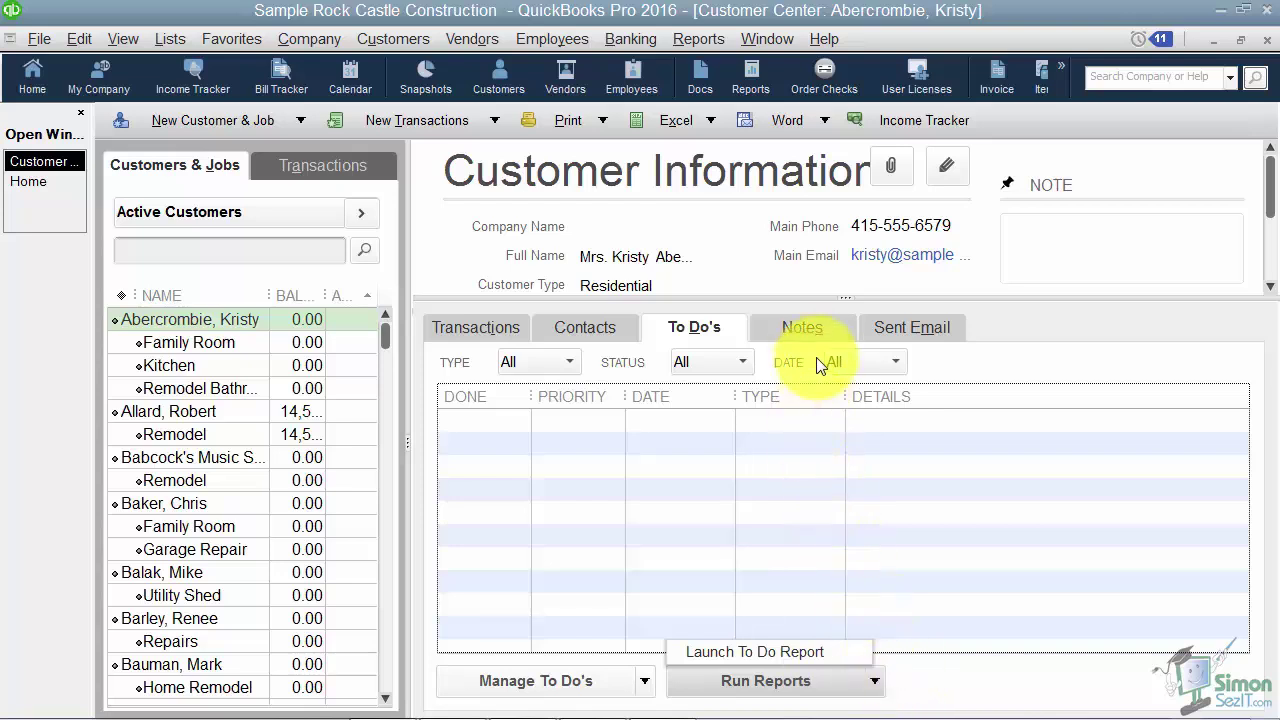
Step: View the selected customer's notes, the options for managing them, and the pinned note's text in the customer information area
{"action": "left_click", "coordinate": [806, 330]}
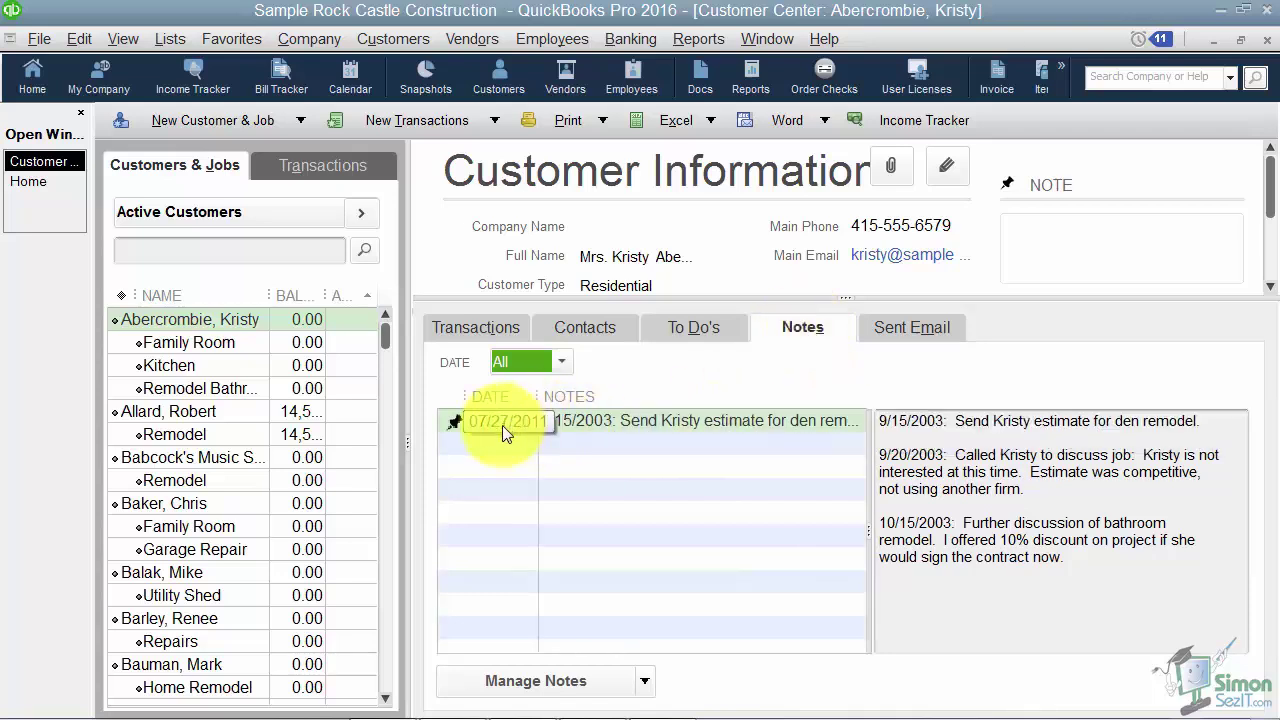
{"action": "left_click", "coordinate": [646, 682]}
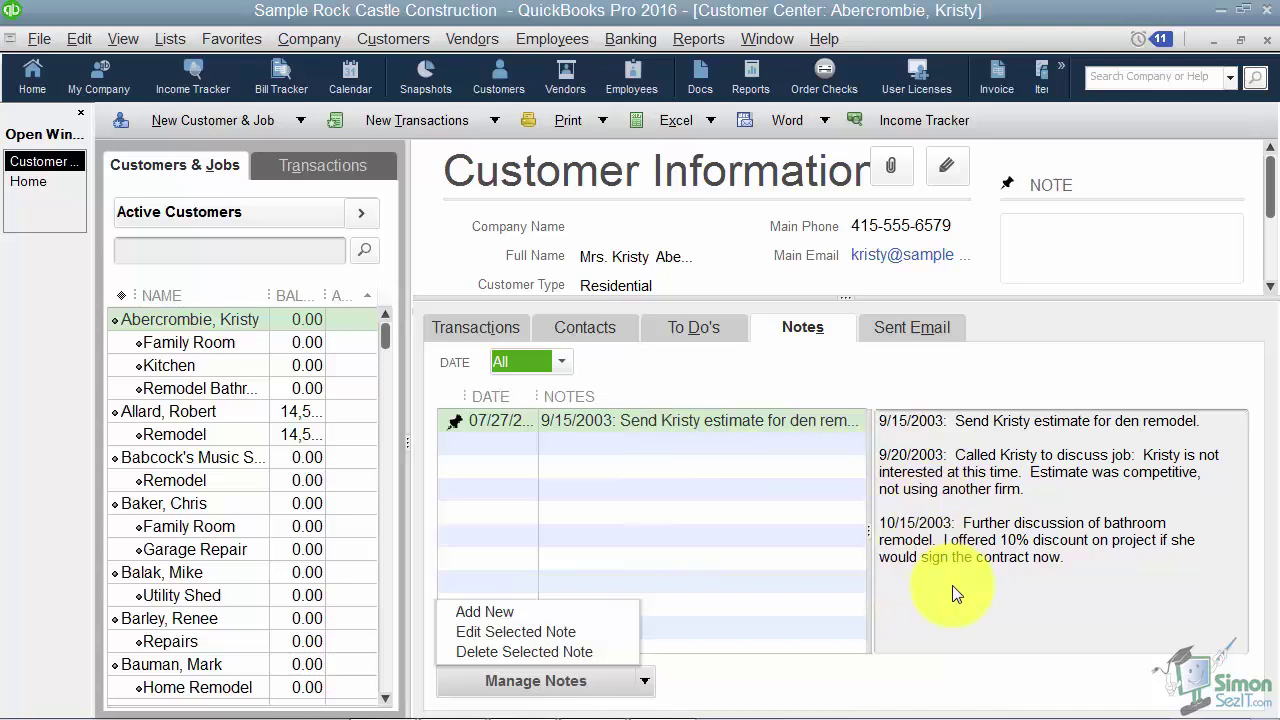
{"action": "left_click", "coordinate": [456, 418]}
{"action": "left_click_drag", "start_coordinate": [1017, 226], "coordinate": [1033, 244]}
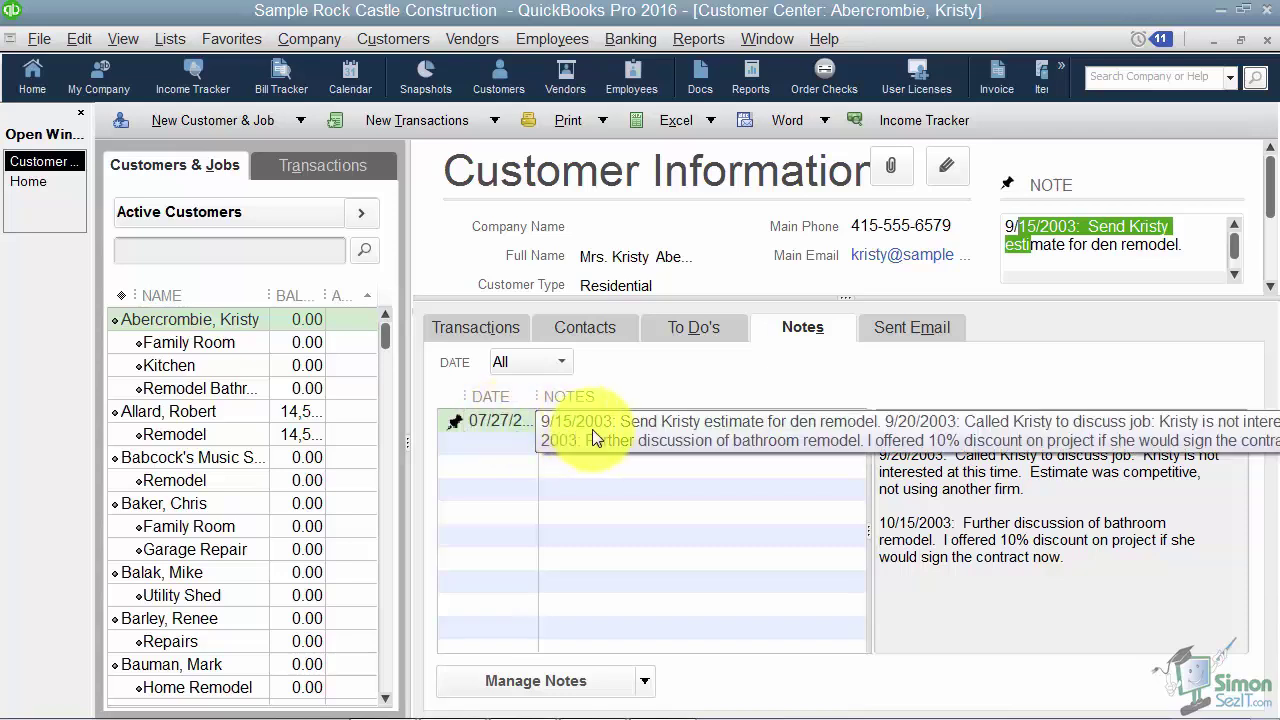
Step: View the customer's sent email records, and return to the customer's transactions
{"action": "left_click", "coordinate": [893, 328]}
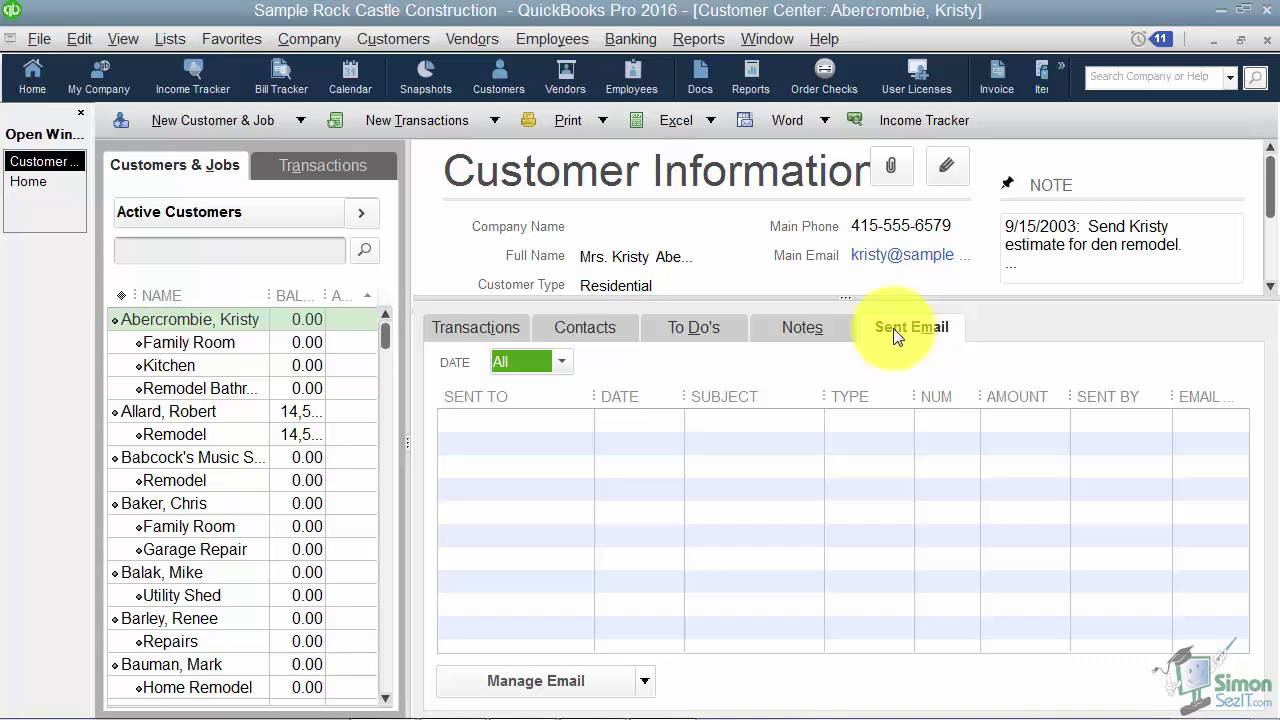
{"action": "left_click", "coordinate": [502, 328]}
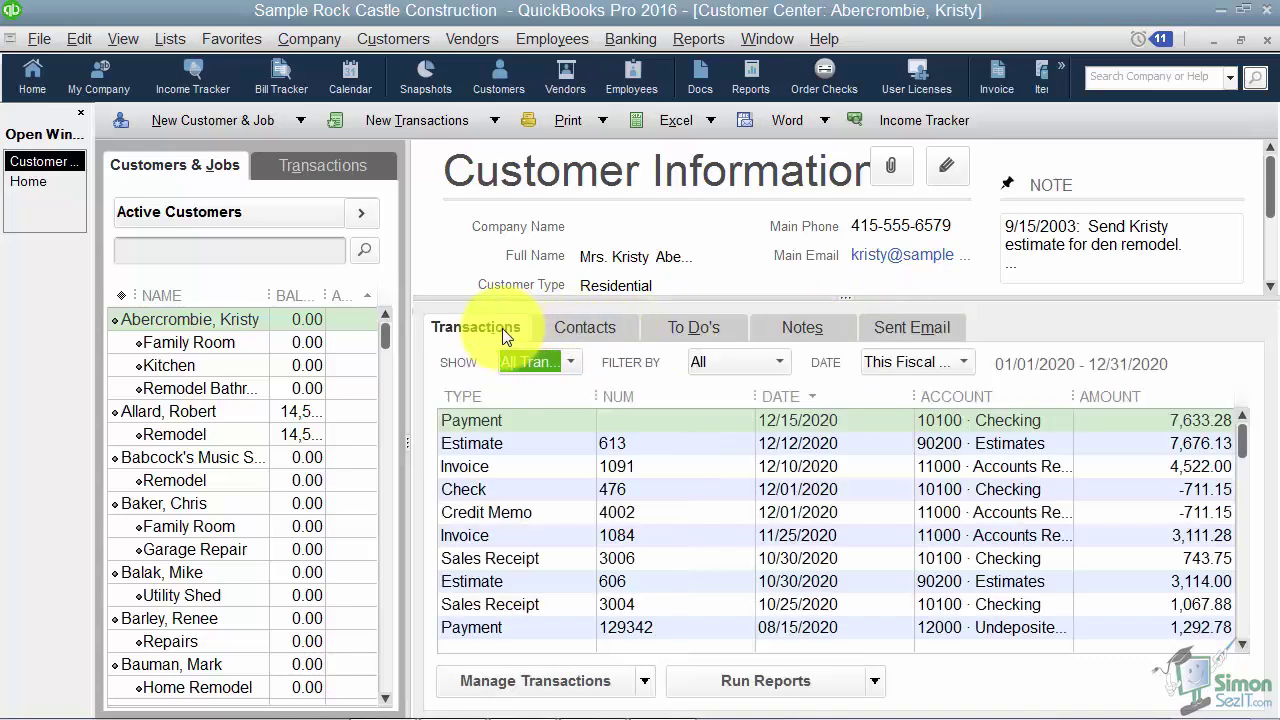
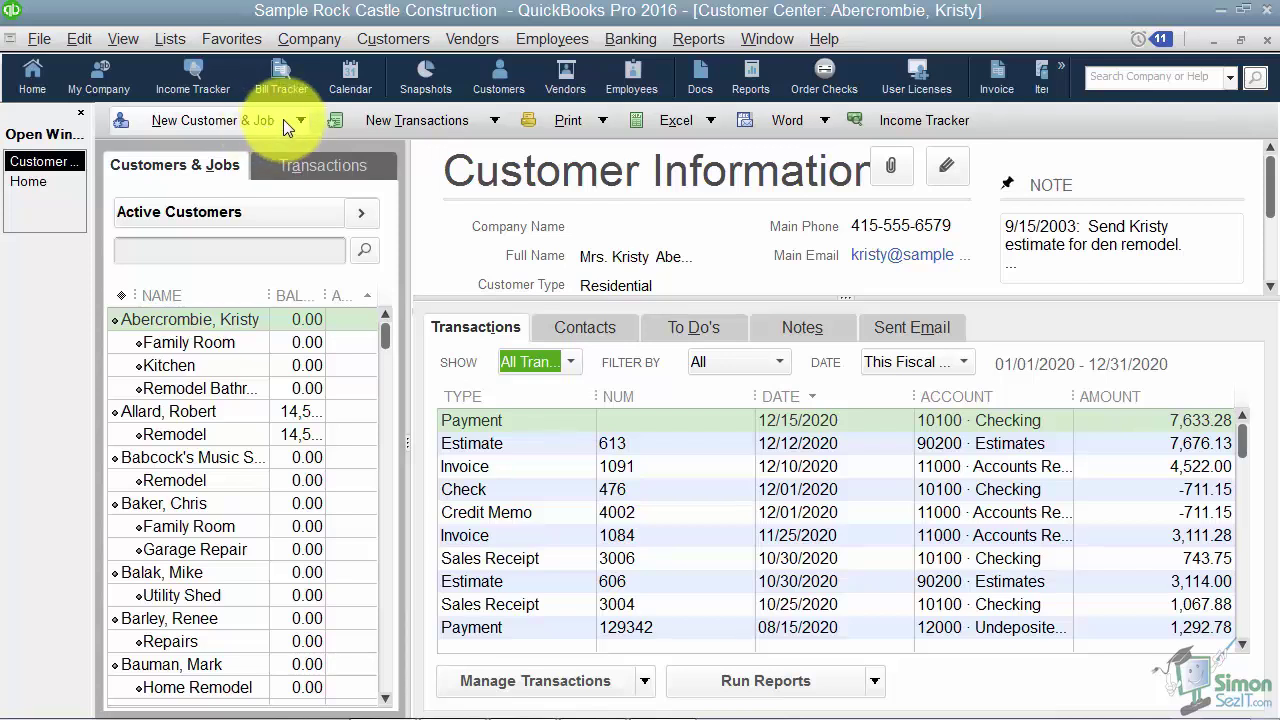
Step: Examine the options for adding customers and jobs and for creating new customer transactions
{"action": "left_click", "coordinate": [297, 121]}
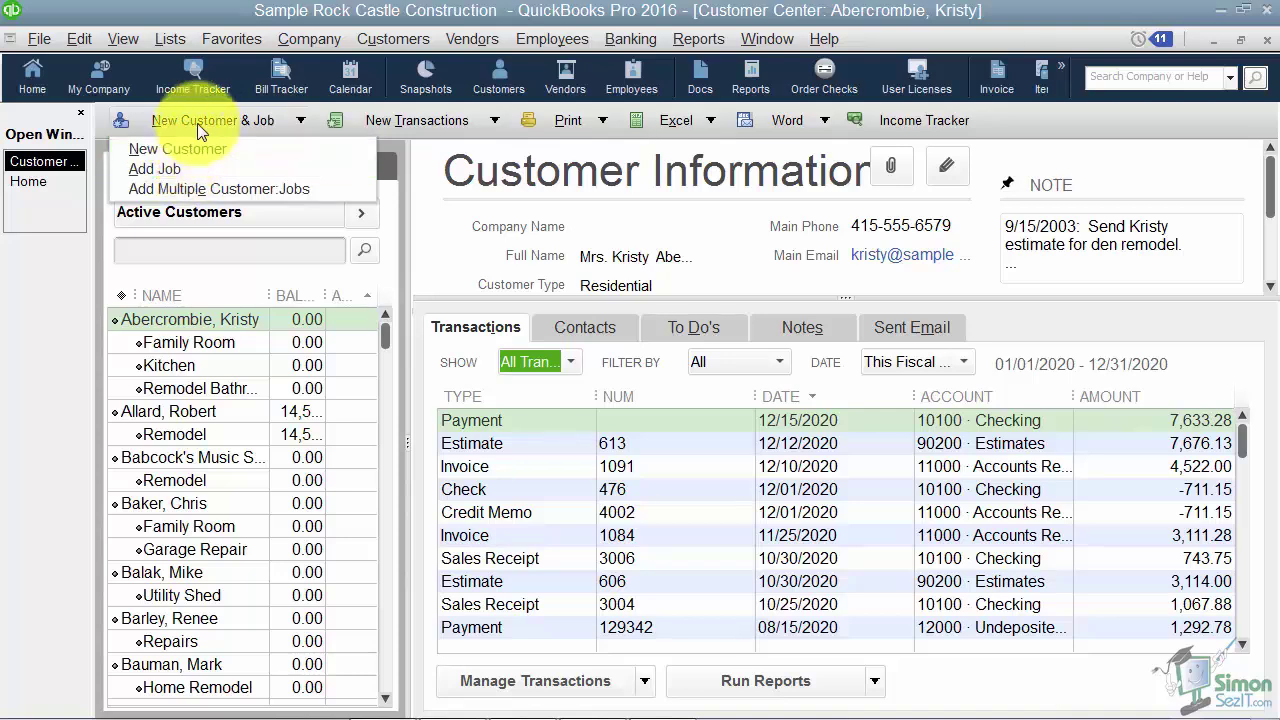
{"action": "left_click", "coordinate": [488, 122]}
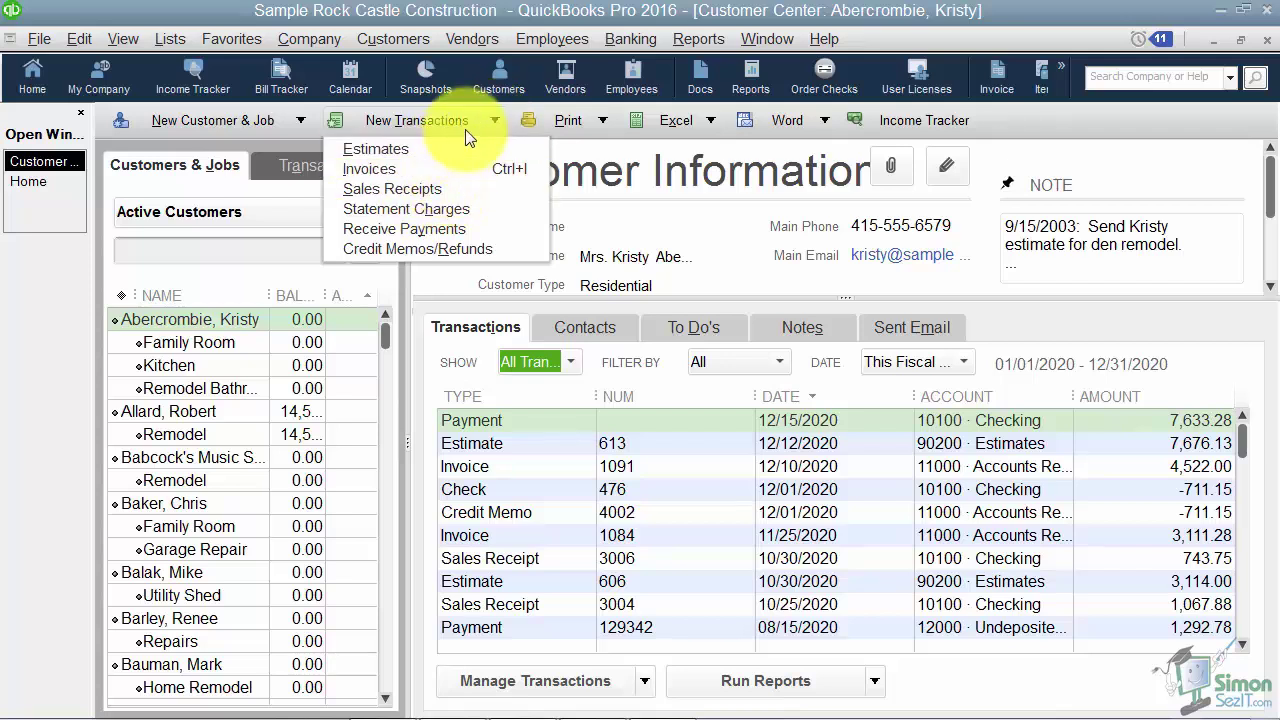
{"action": "left_click", "coordinate": [467, 123]}
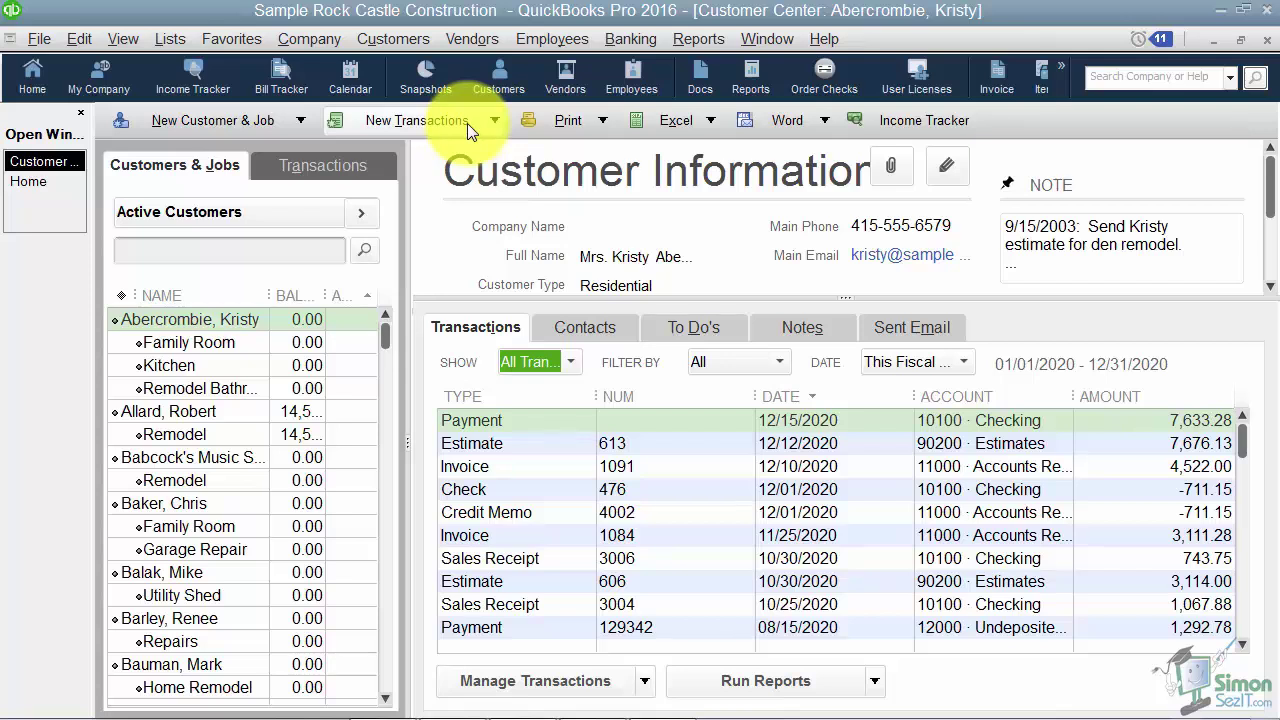
Step: Examine the Customer Center's print choices, Excel export and import choices, and Word letter choices
{"action": "left_click", "coordinate": [599, 121]}
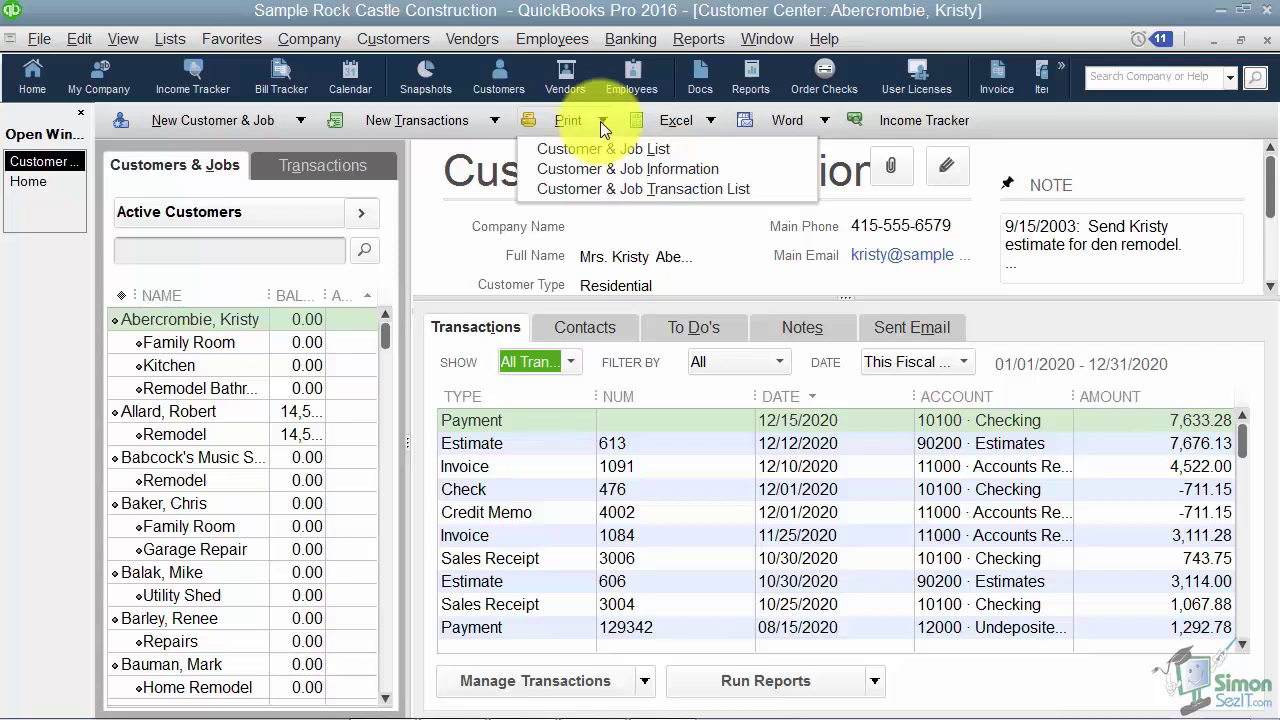
{"action": "left_click", "coordinate": [601, 121]}
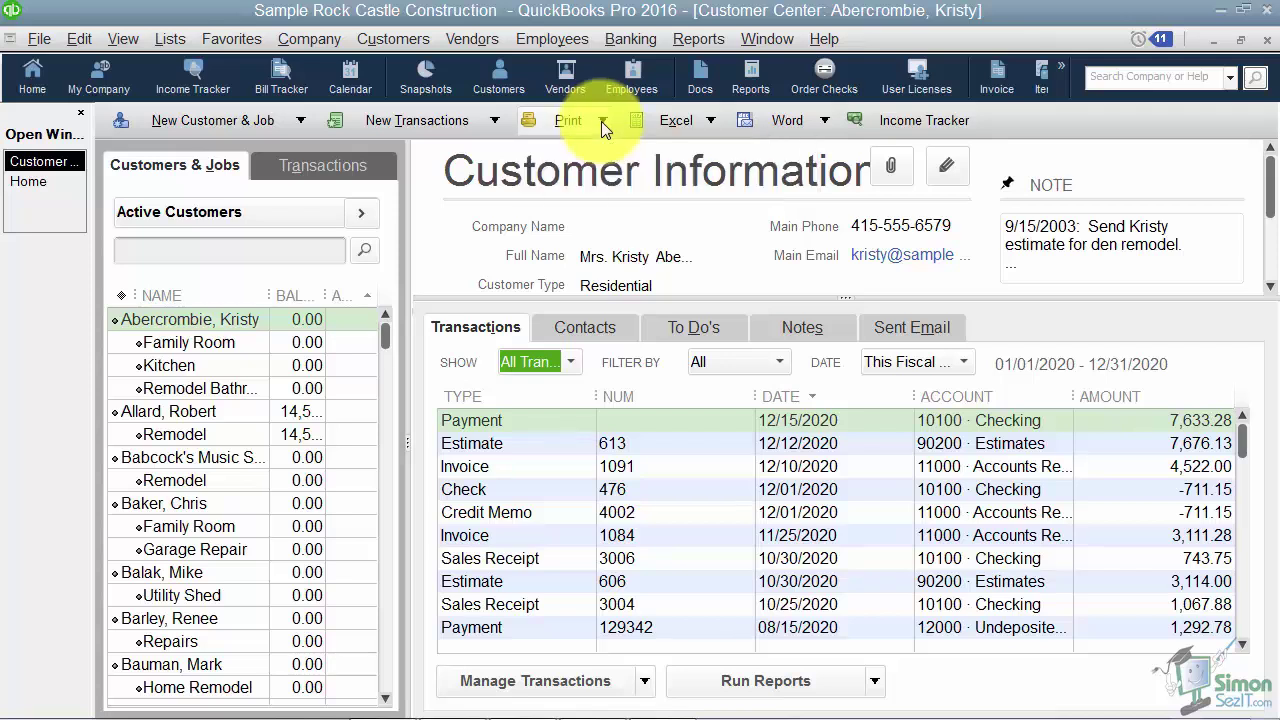
{"action": "left_click", "coordinate": [710, 120]}
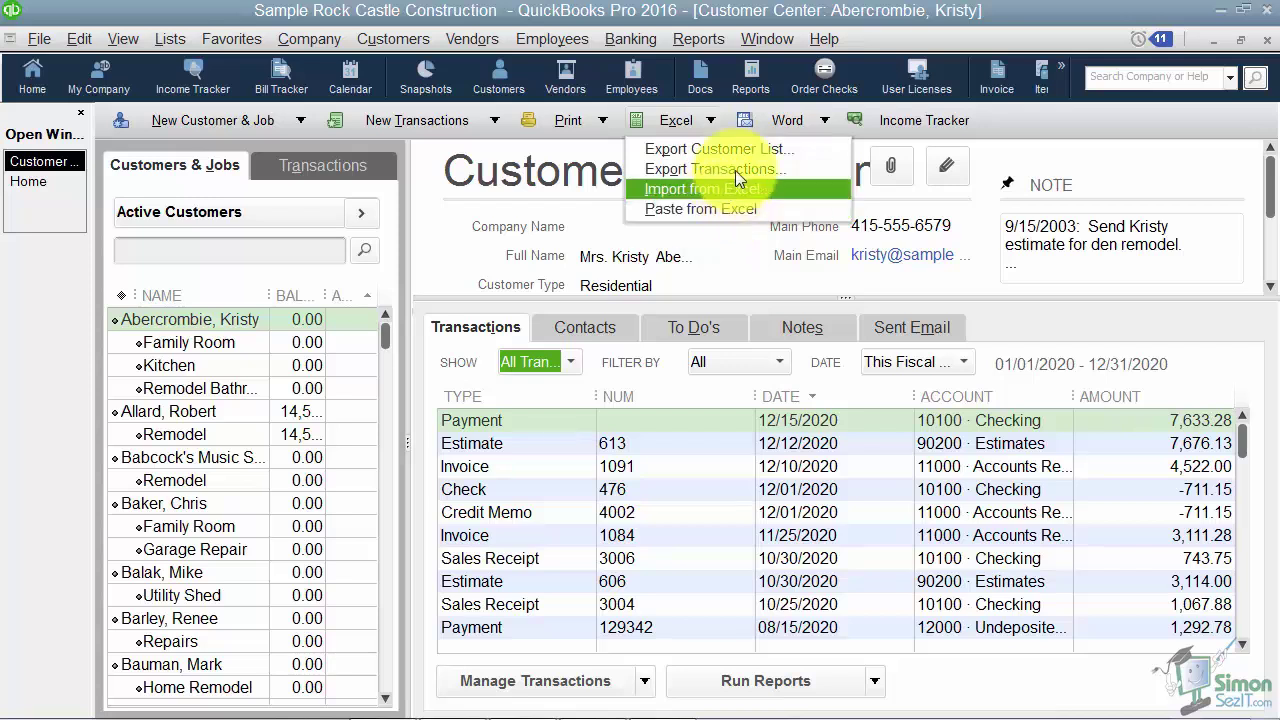
{"action": "left_click", "coordinate": [824, 120]}
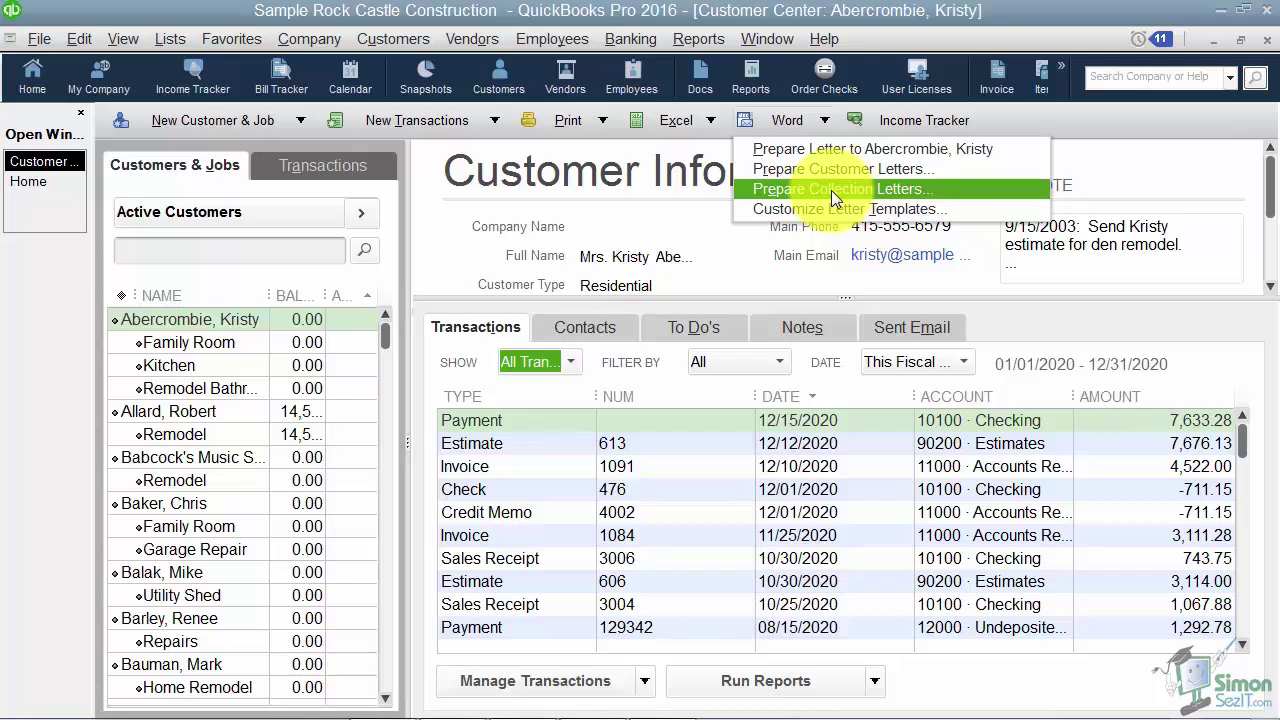
Step: View the Income Tracker from the Customer Center, close it, and maximize the Customer Center window again
{"action": "left_click", "coordinate": [915, 120]}
{"action": "left_click", "coordinate": [915, 120]}
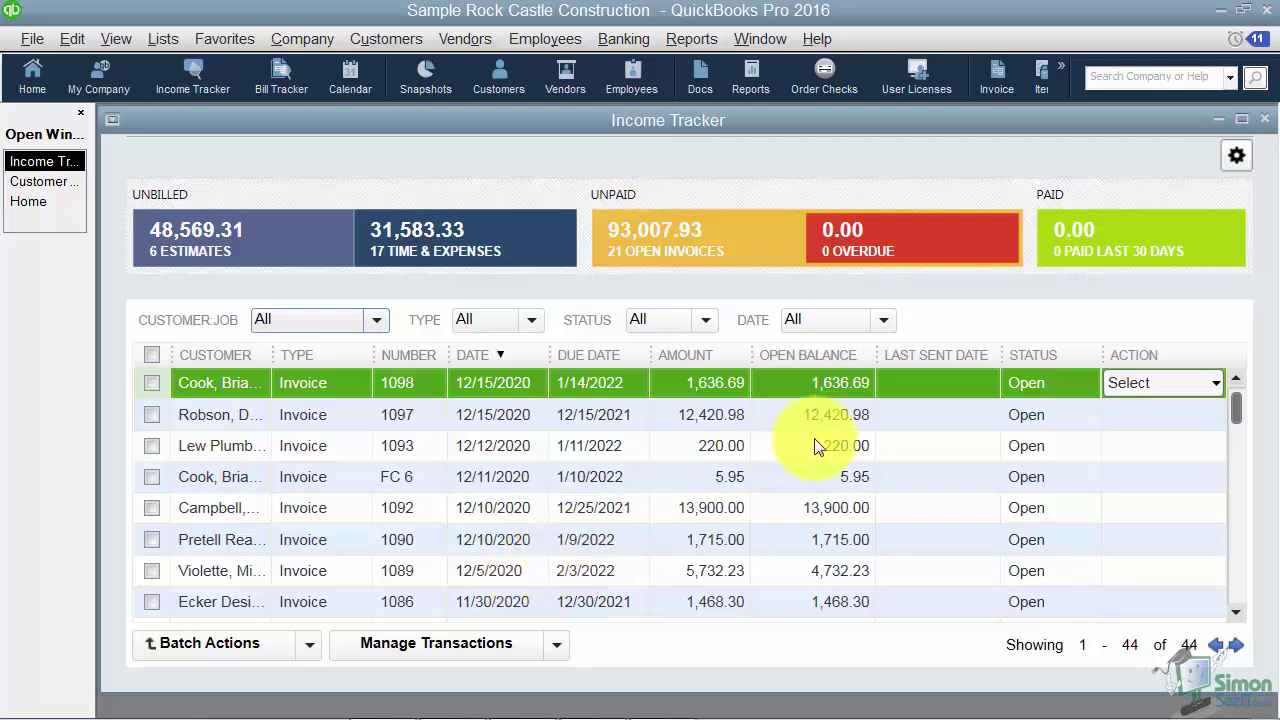
{"action": "left_click", "coordinate": [1263, 122]}
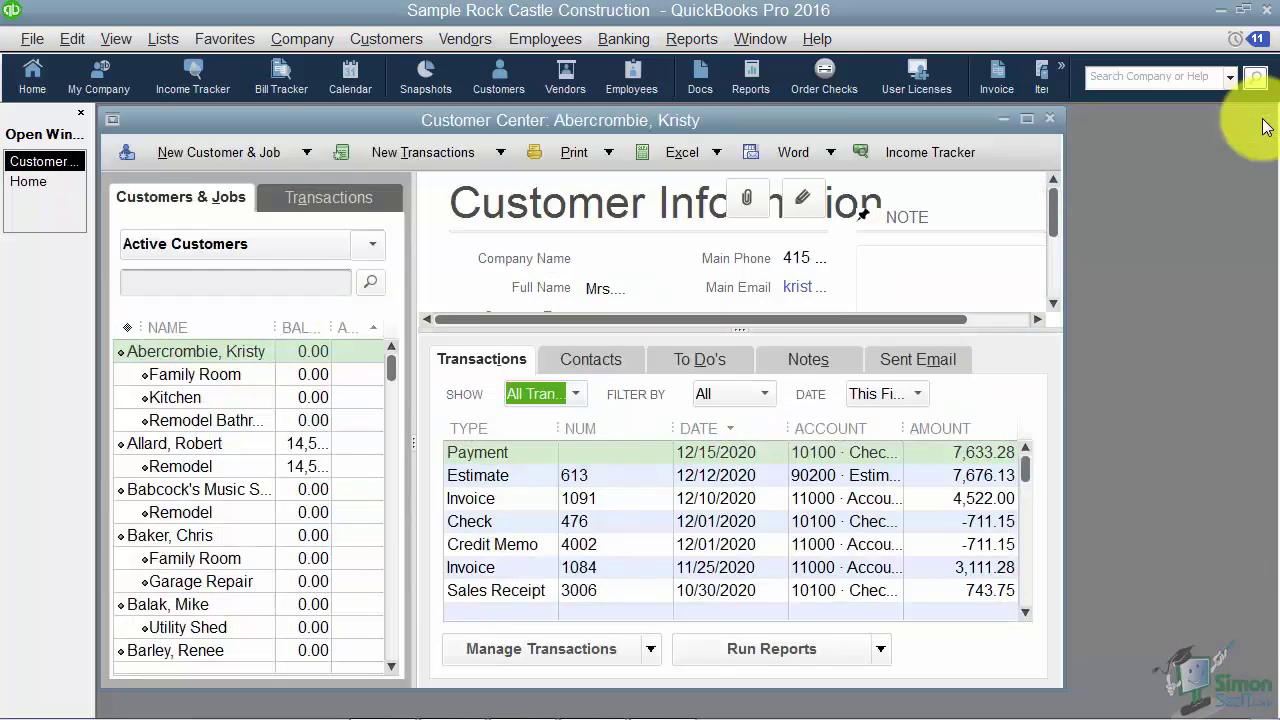
{"action": "left_click", "coordinate": [1027, 119]}
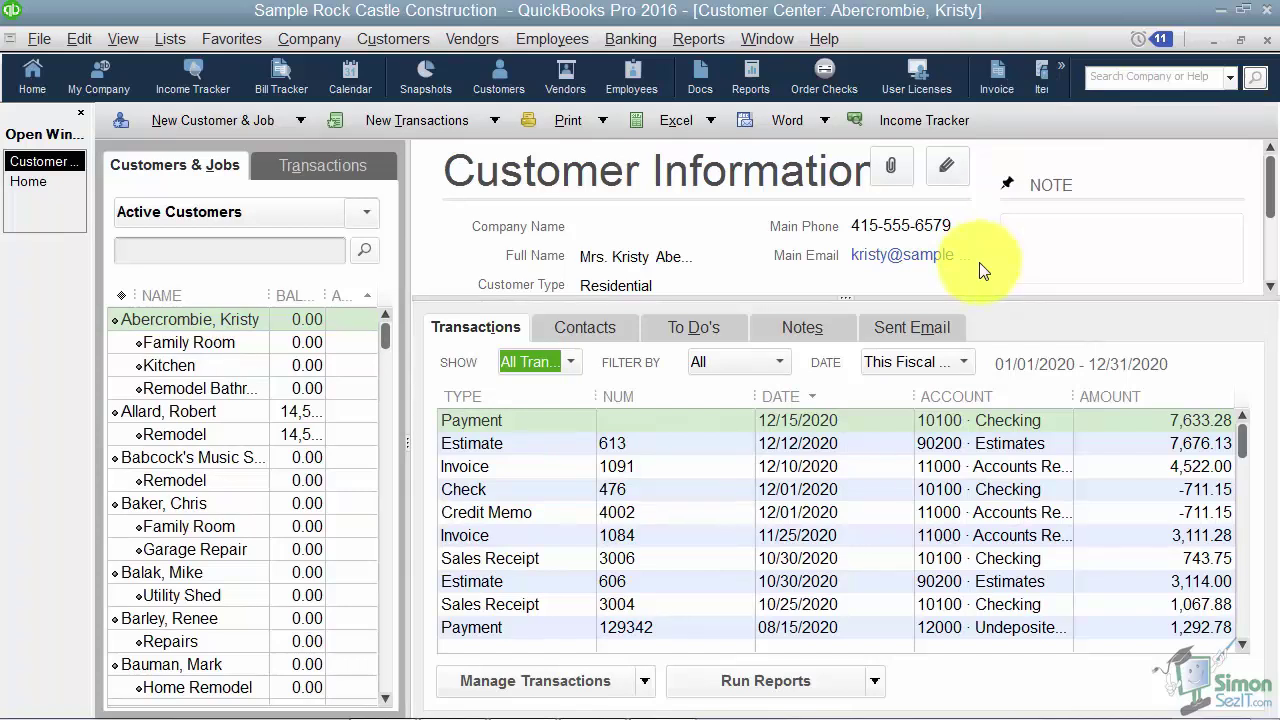
Step: View the selected customer's attachments window and edit form, closing each without making changes
{"action": "left_click", "coordinate": [889, 168]}
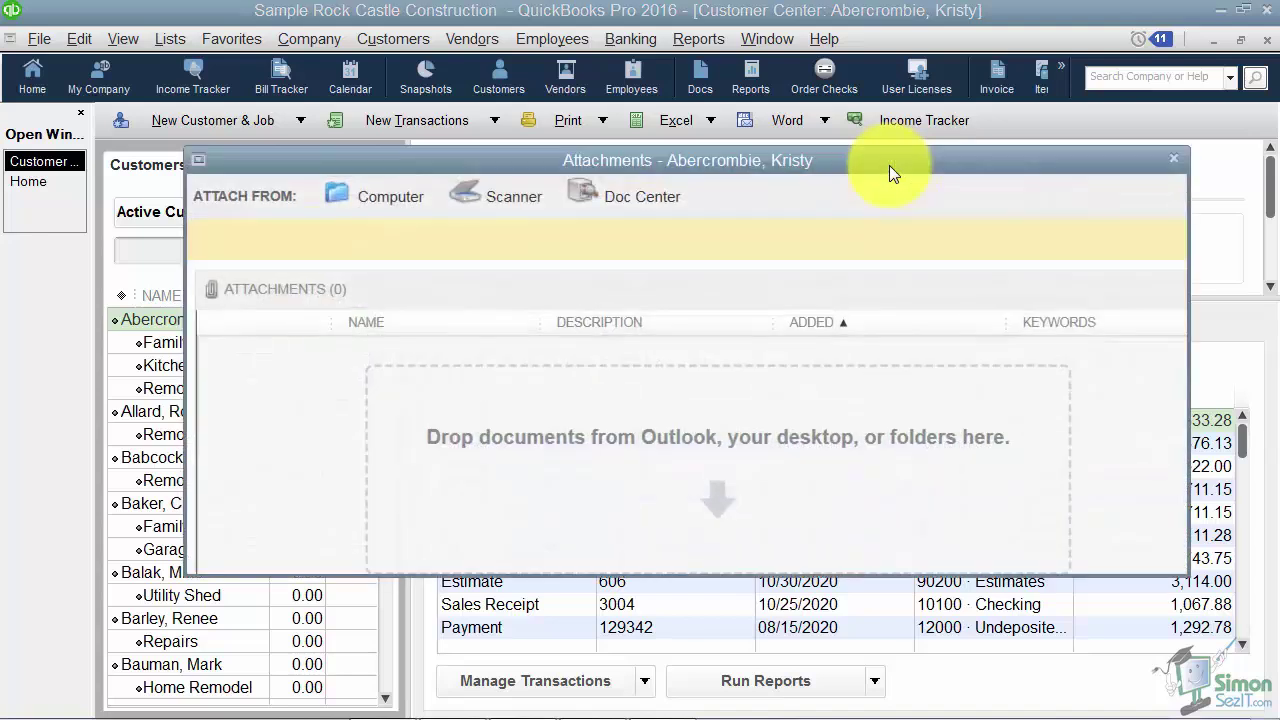
{"action": "left_click", "coordinate": [1174, 158]}
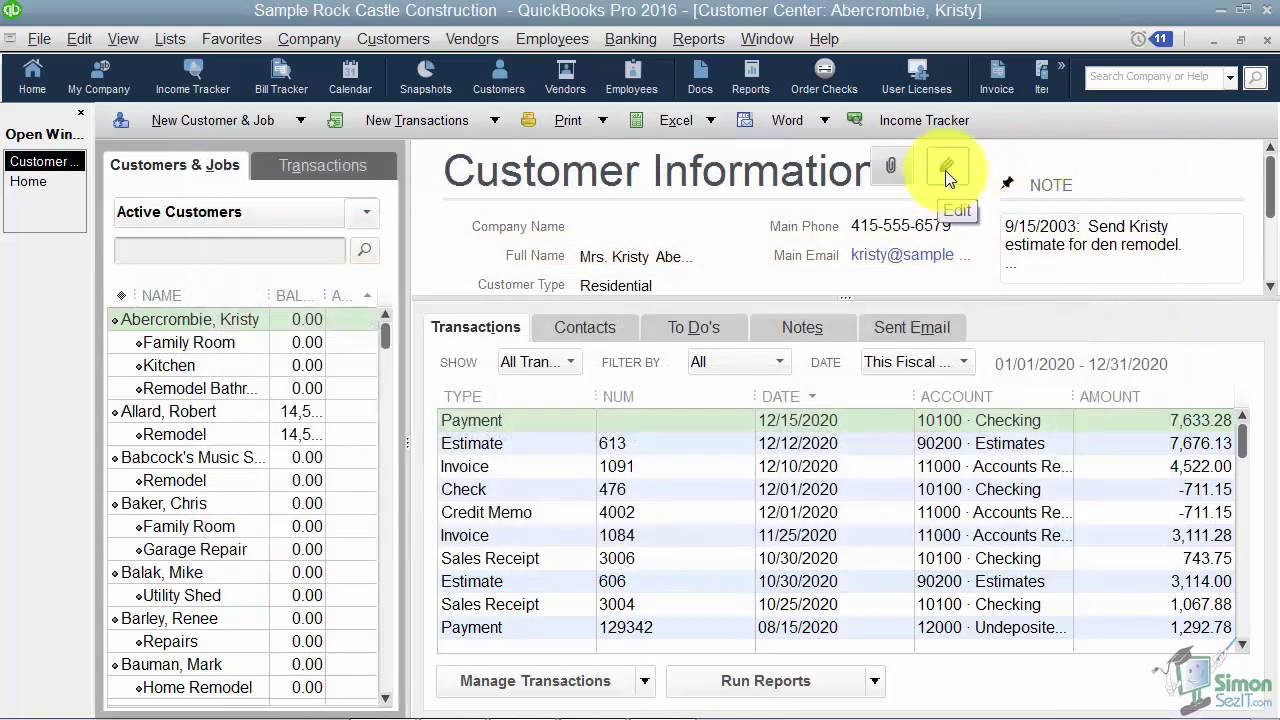
{"action": "left_click", "coordinate": [946, 171]}
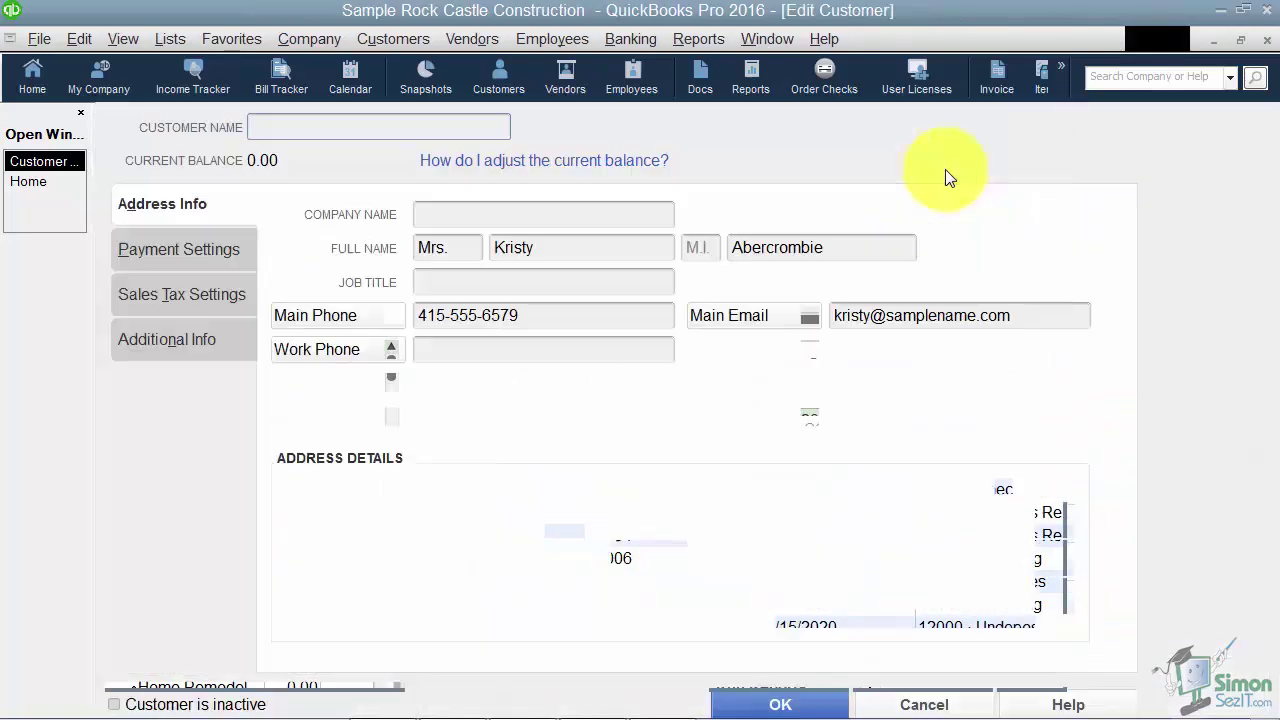
{"action": "left_click", "coordinate": [1268, 39]}
Step: Open the first customer's record directly from the customer list, close it unchanged, and preview the customer's full pinned note
{"action": "left_click", "coordinate": [232, 318]}
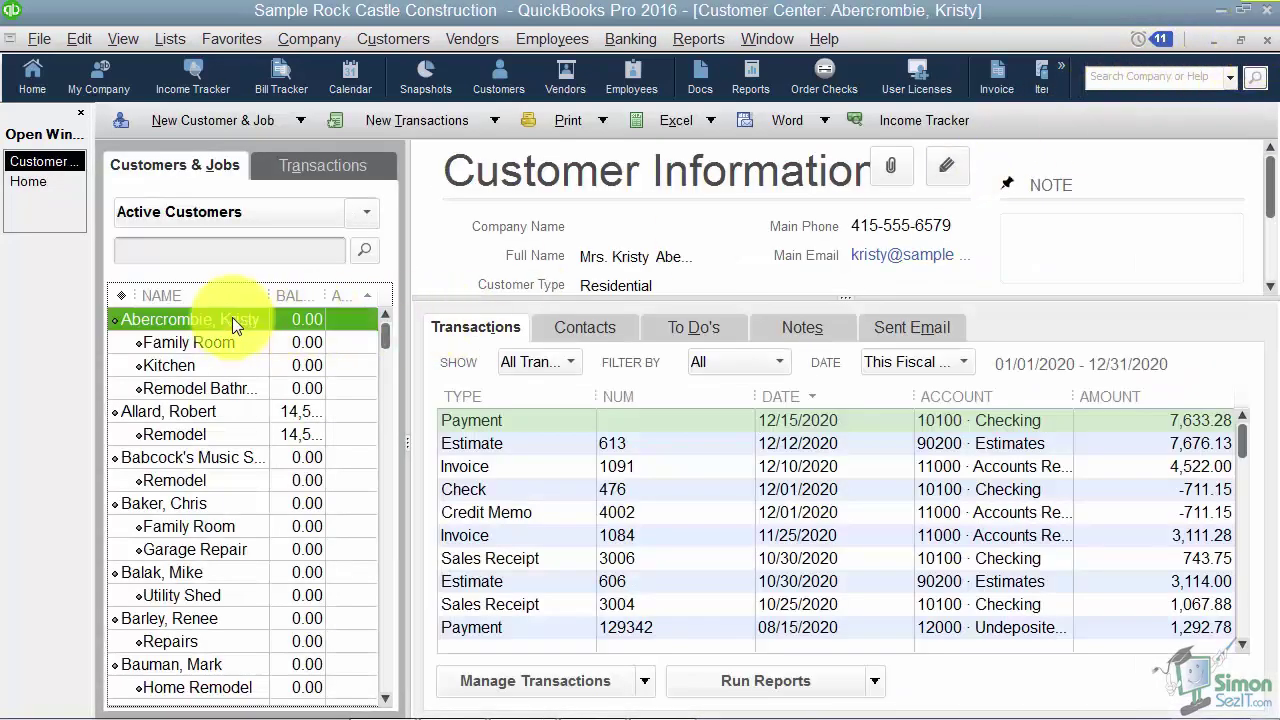
{"action": "double_click", "coordinate": [232, 317]}
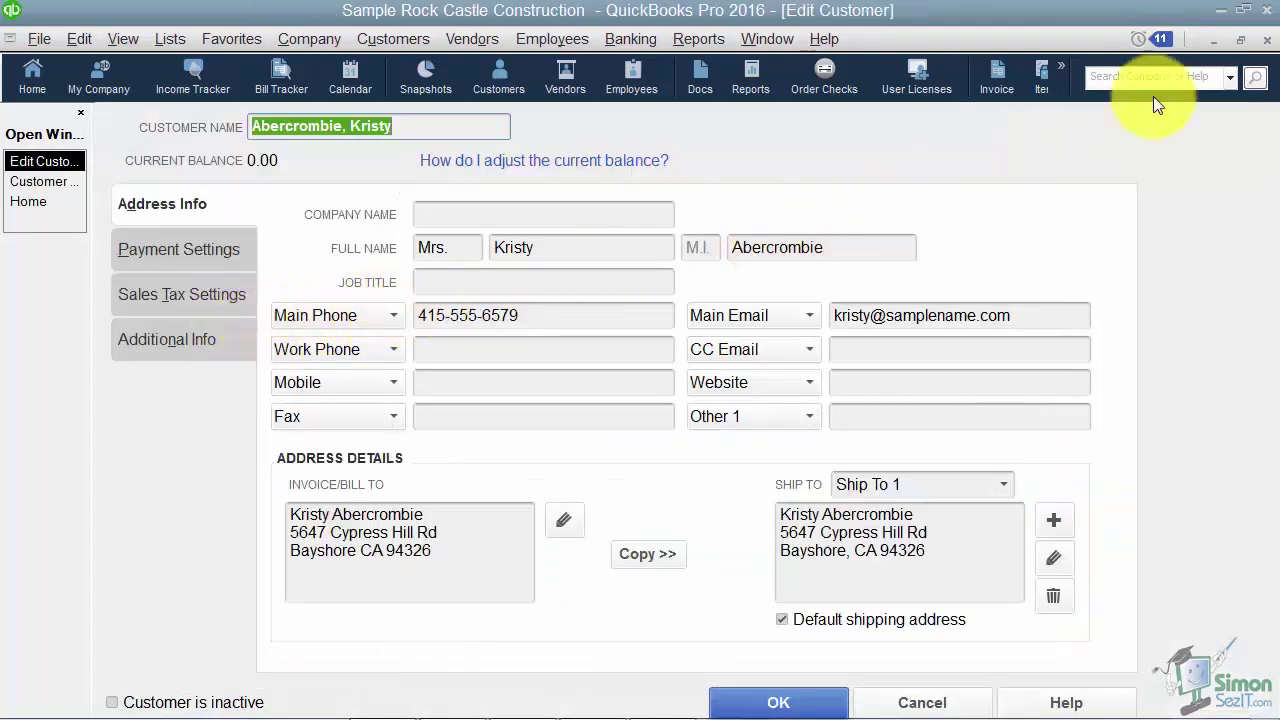
{"action": "left_click", "coordinate": [1267, 42]}
{"action": "mouse_move", "coordinate": [1090, 249]}
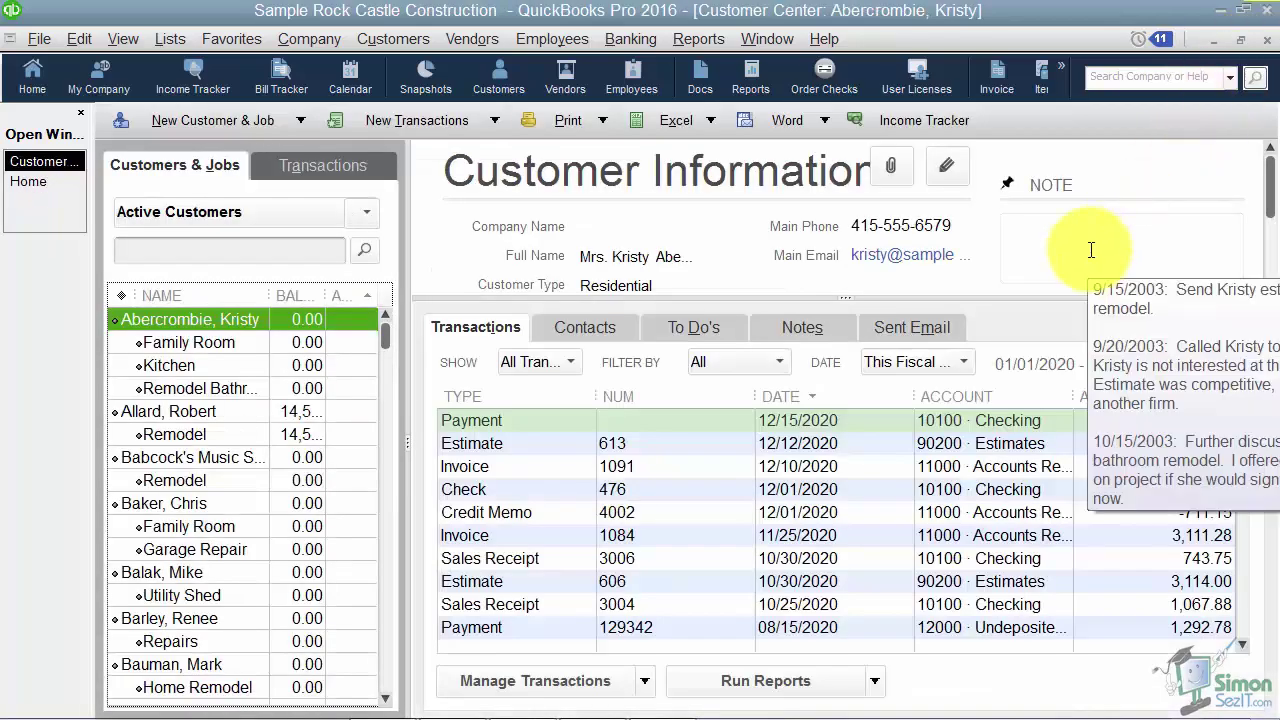